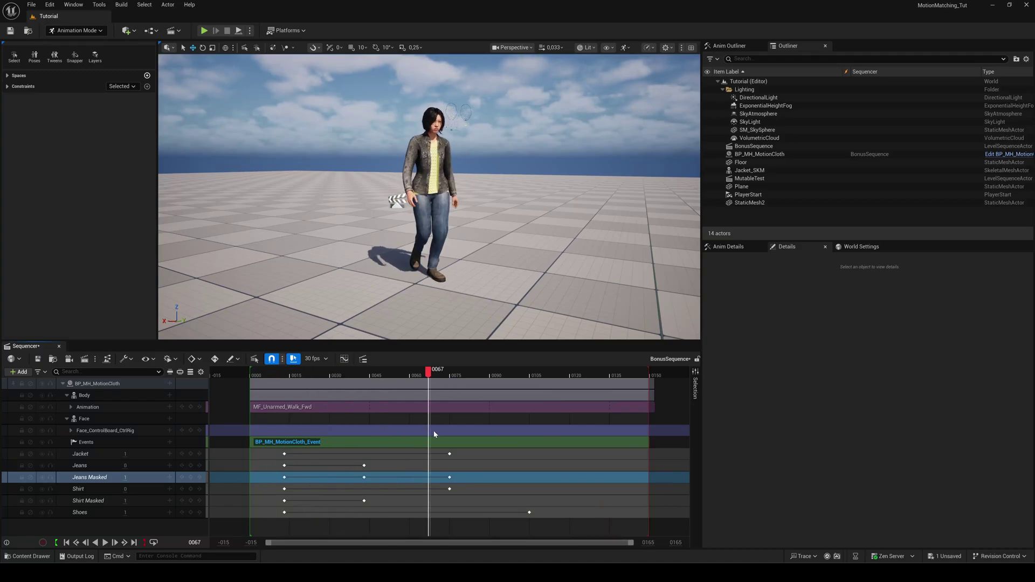
# Step: Preview the clothing changes in BonusSequence by scrubbing to frame 111 and playing from the first frame
pyautogui.moveTo(506, 429); pyautogui.dragTo(546, 429)
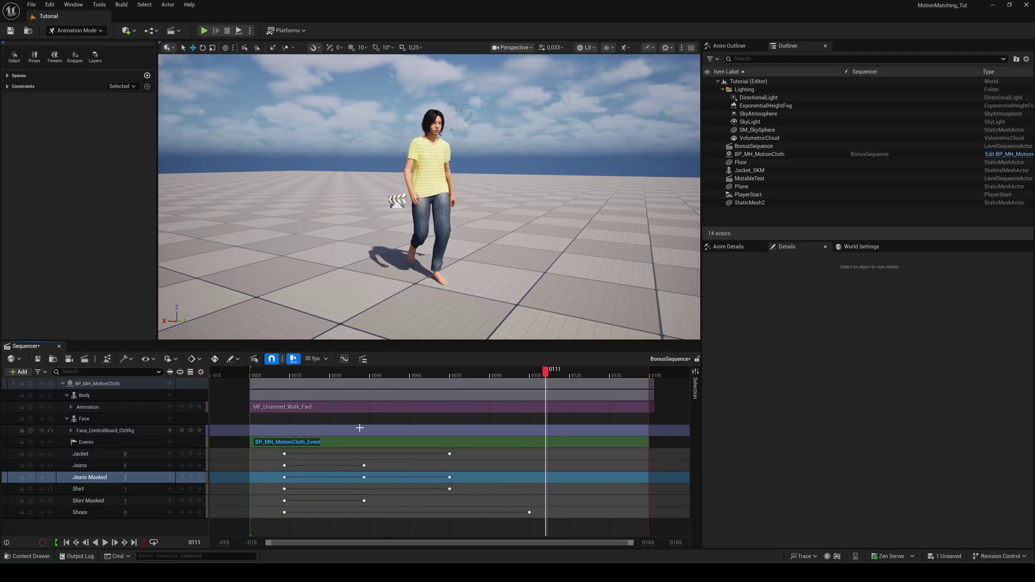
pyautogui.click(65, 543)
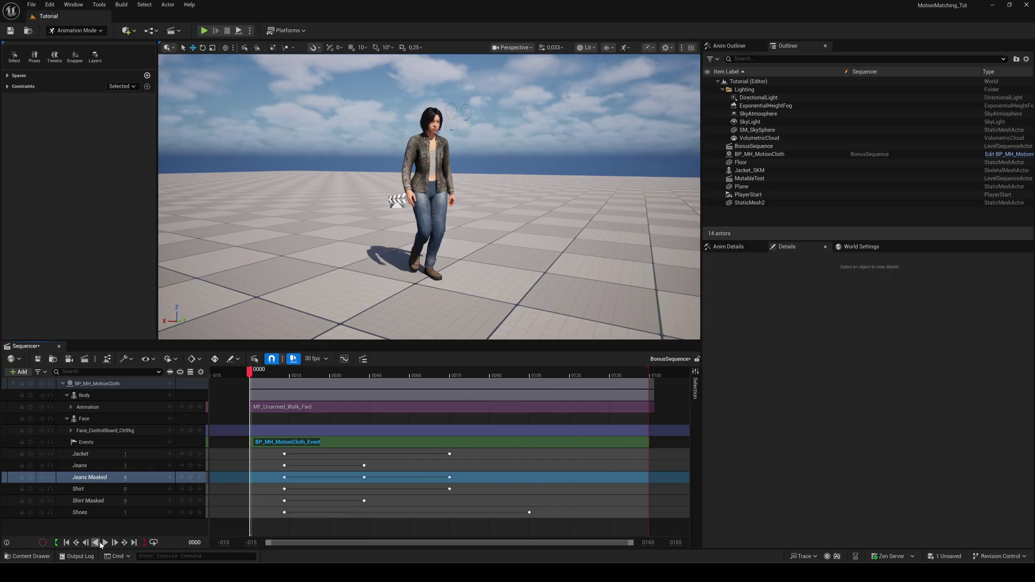
pyautogui.click(105, 542)
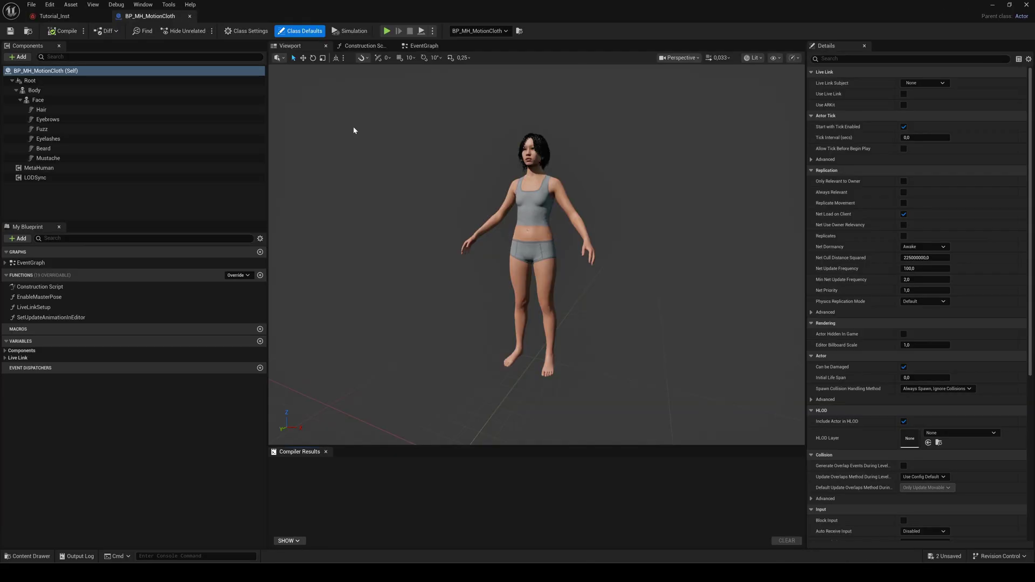
# Step: Add a Customizable Skeletal component under the Body component of BP_MH_MotionCloth, keeping its default name
pyautogui.click(32, 90)
pyautogui.click(20, 58)
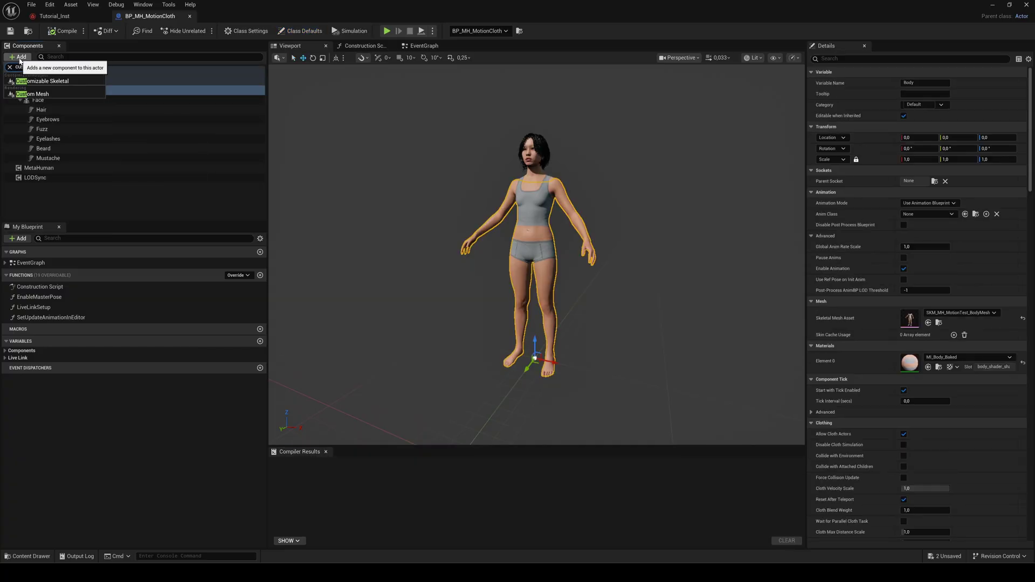
pyautogui.write('customizable')
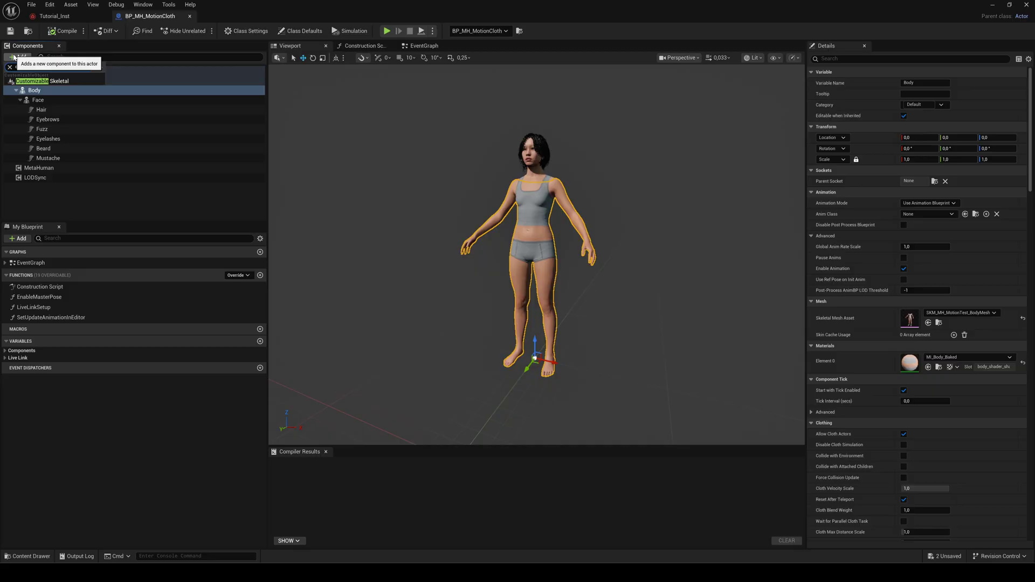
pyautogui.click(60, 82)
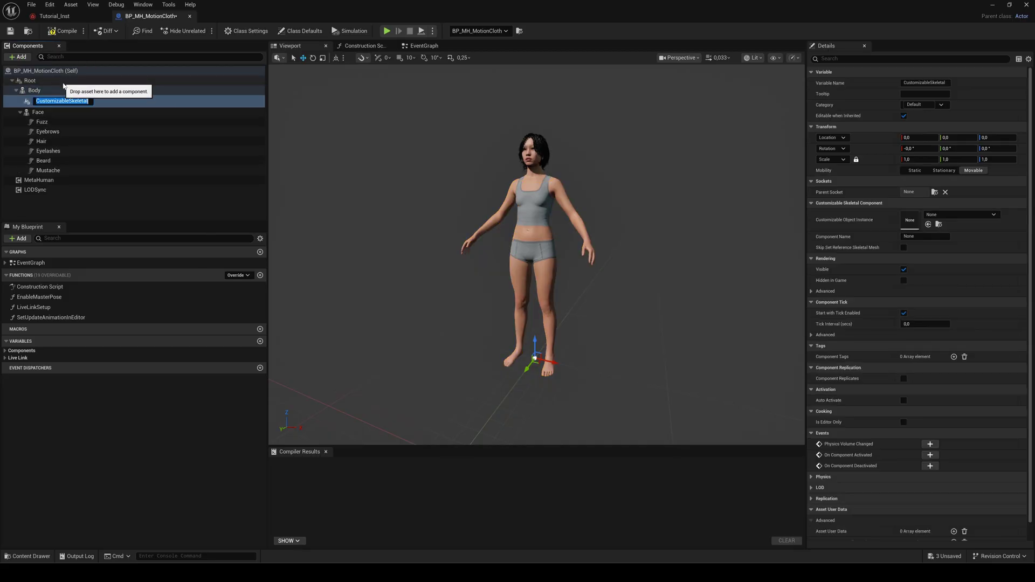
pyautogui.press('Return')
# Step: Assign MH_Mutable_Inst as the component's Customizable Object Instance and set its Component Name to MH_Body
pyautogui.click(30, 558)
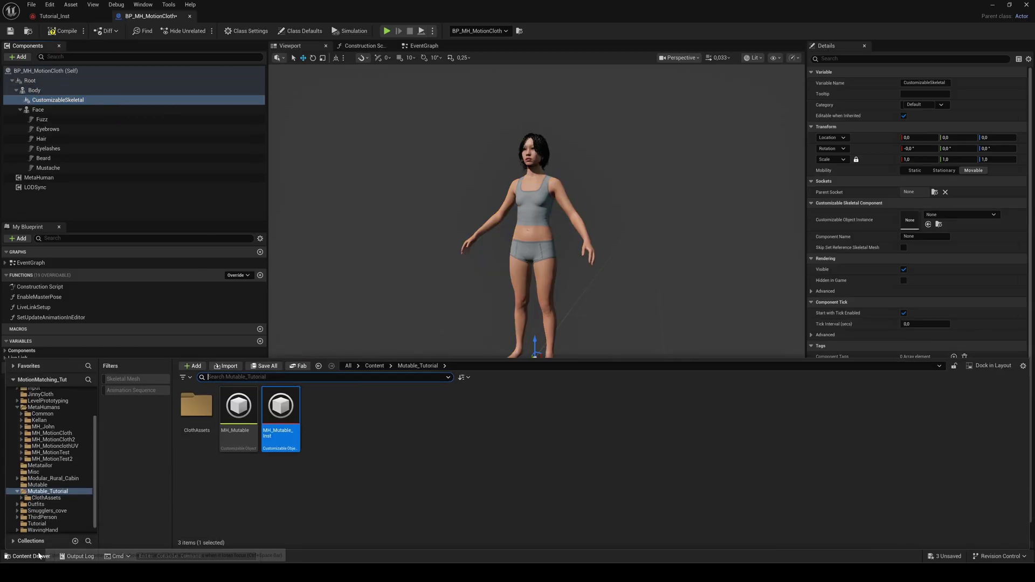
pyautogui.moveTo(280, 420); pyautogui.dragTo(922, 237)
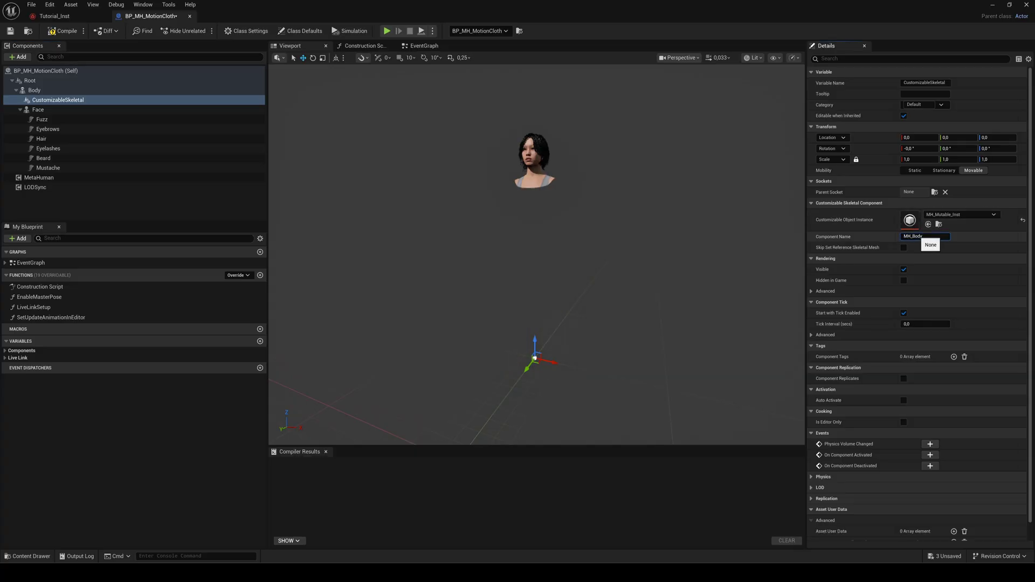
pyautogui.press('Return')
pyautogui.click(979, 240)
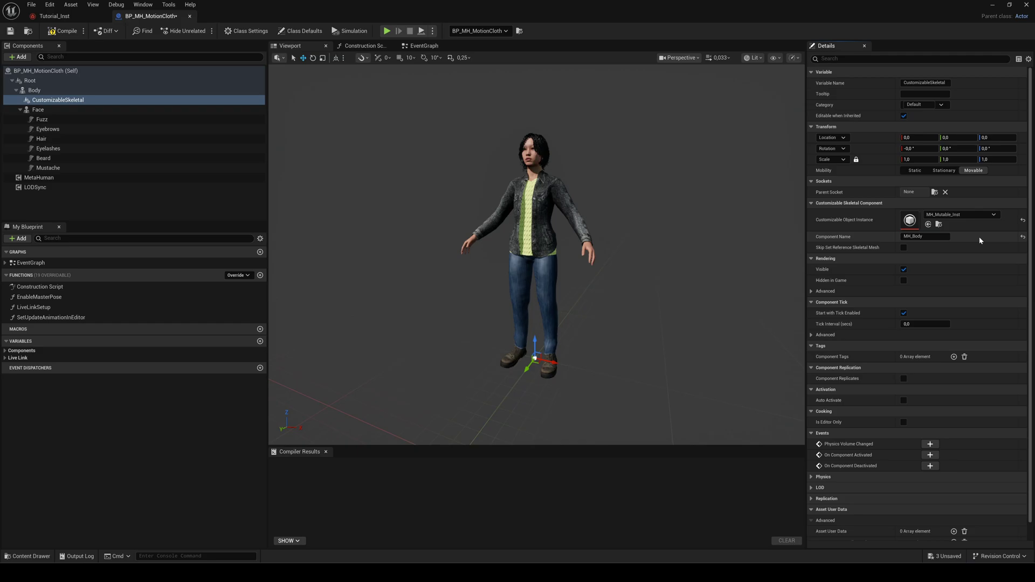
# Step: In the event graph view, create an Integer variable named Shoes that is instance editable and exposed to cinematics
pyautogui.click(423, 45)
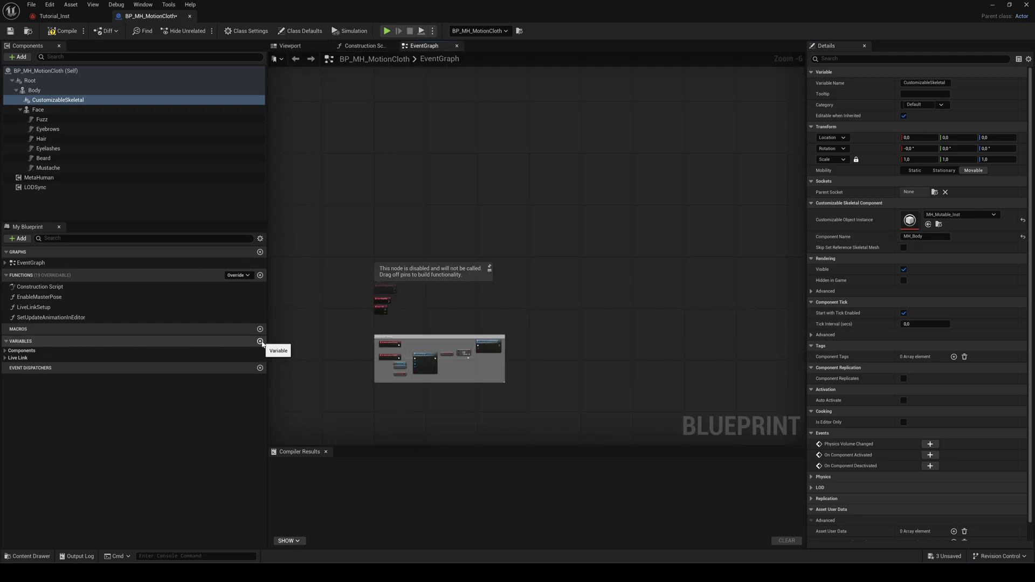
pyautogui.click(260, 342)
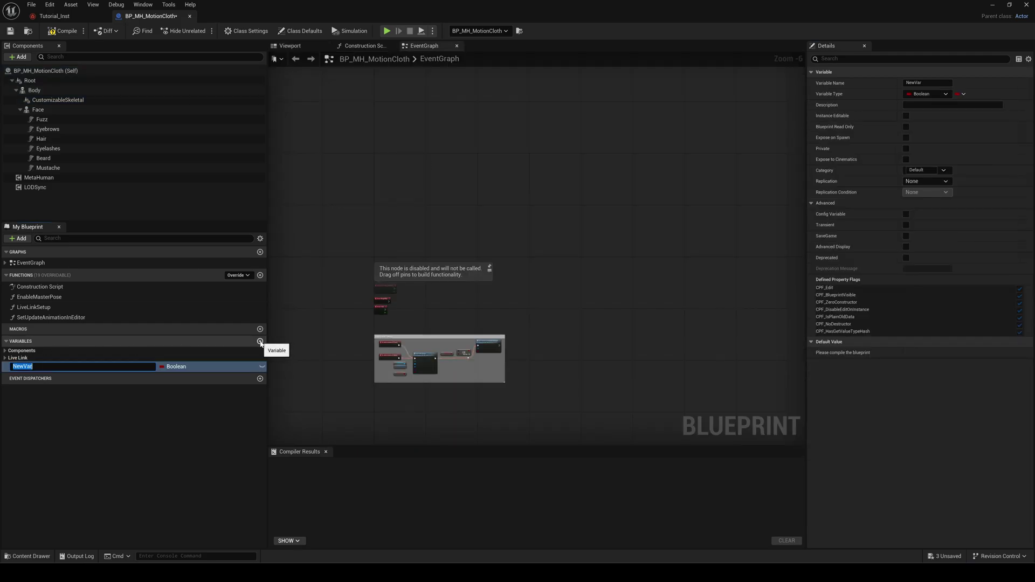
pyautogui.write('Shoes')
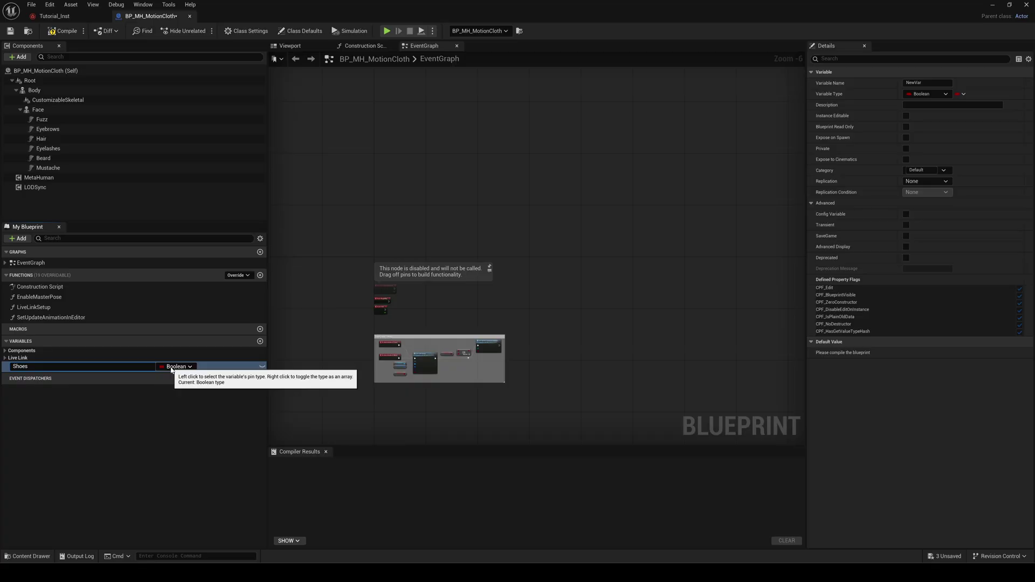
pyautogui.press('Return')
pyautogui.click(191, 368)
pyautogui.click(180, 405)
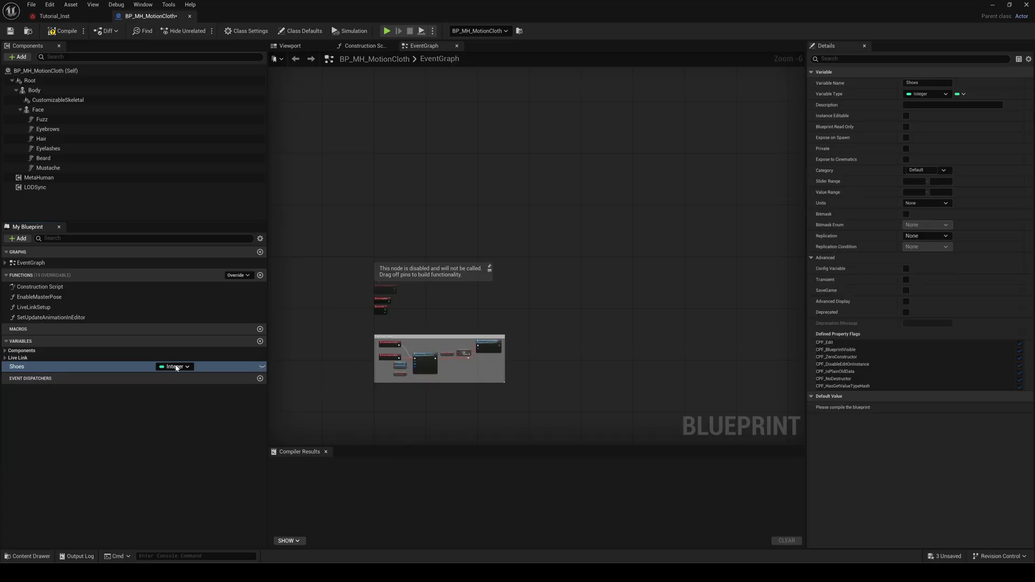
pyautogui.click(262, 367)
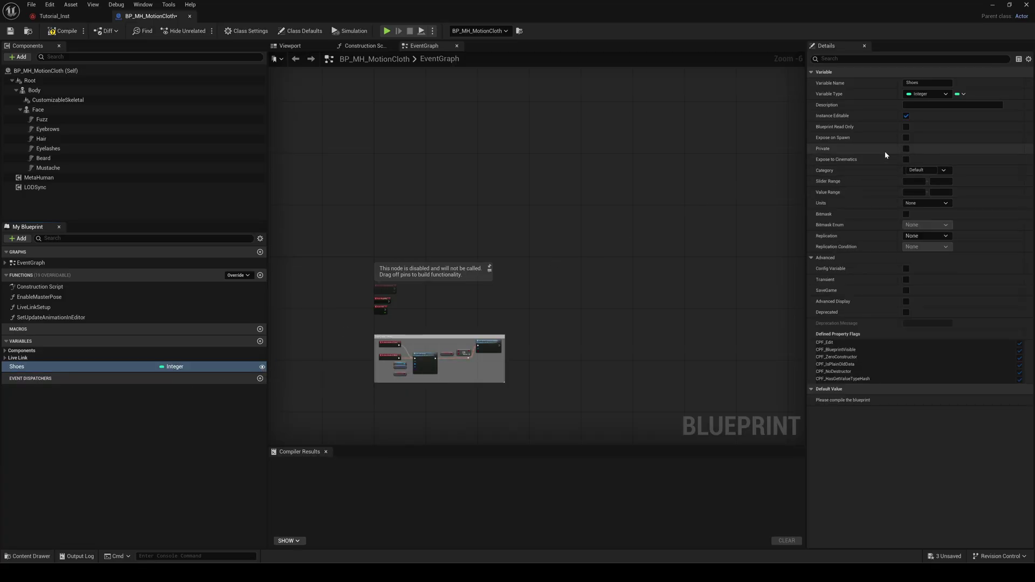
pyautogui.click(906, 159)
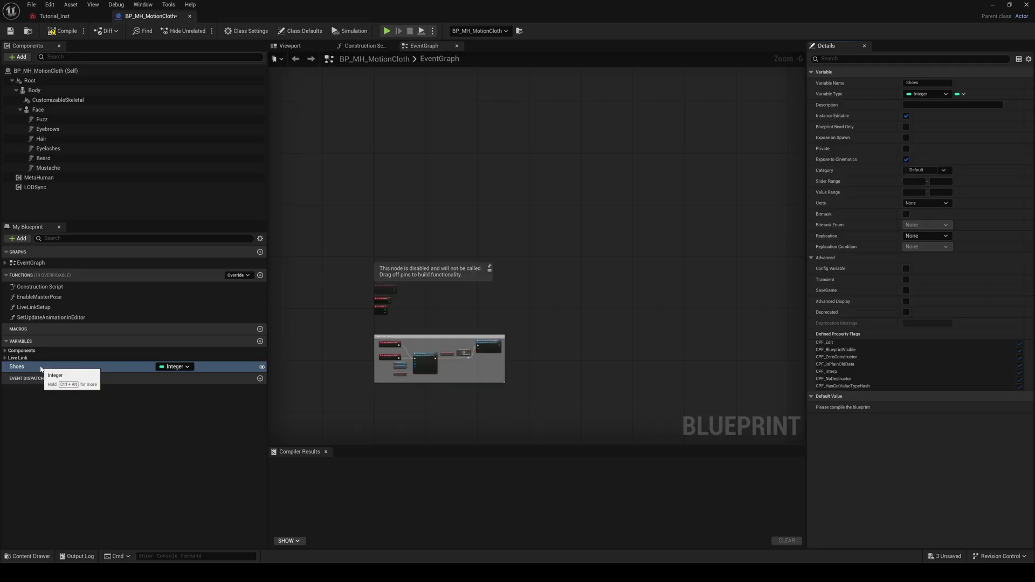
# Step: Create five more Integer variables named Shirt, Shirt_Masked, Jeans, Jeans_Masked and Jacket
pyautogui.click(259, 341)
pyautogui.write('Shirt')
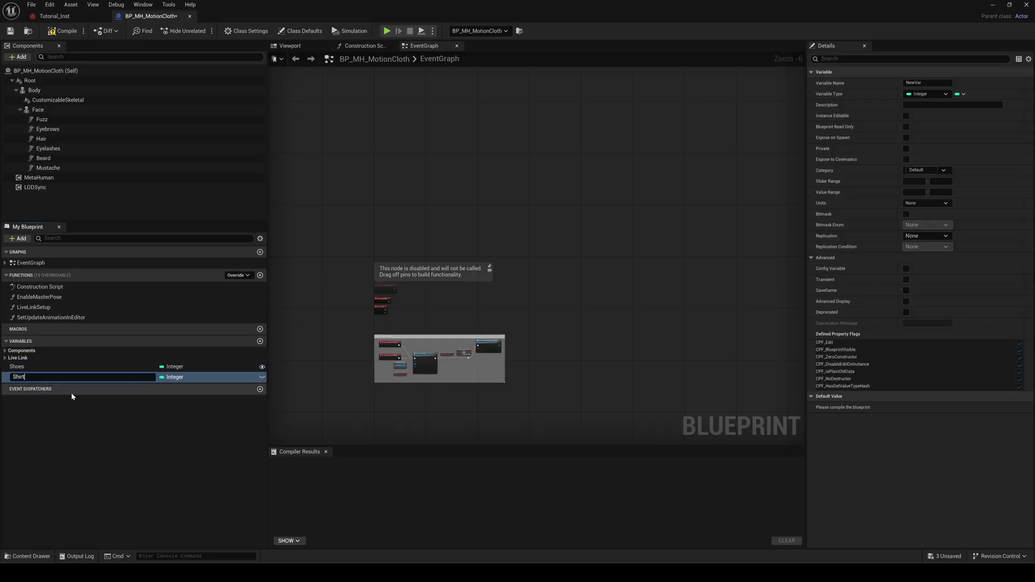
pyautogui.click(260, 341)
pyautogui.write('Shirt_Masked')
pyautogui.click(260, 341)
pyautogui.write('Jeans')
pyautogui.click(259, 341)
pyautogui.write('Jeans_Masked')
pyautogui.click(260, 341)
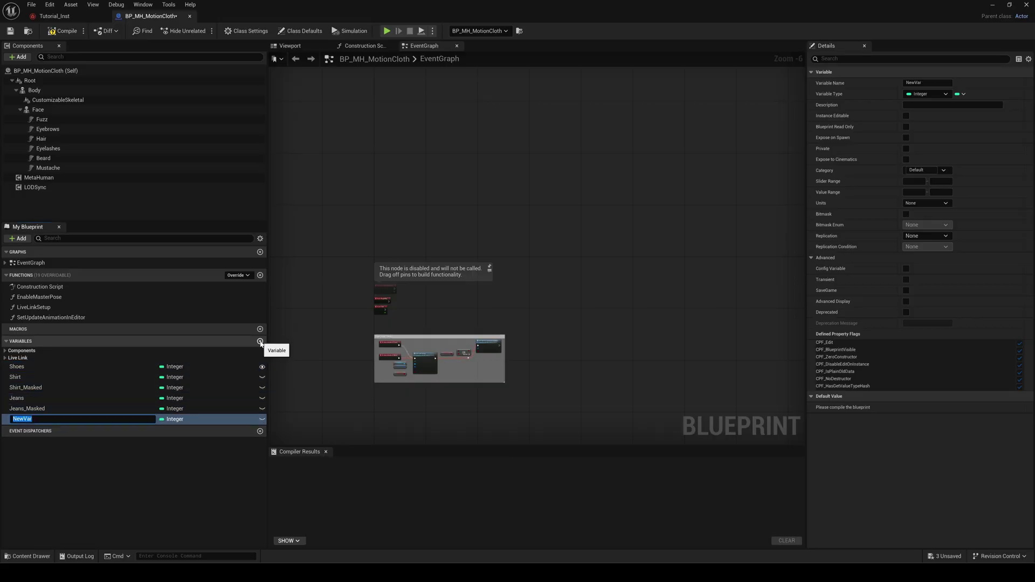
pyautogui.write('Jacket')
pyautogui.press('Return')
# Step: Make the five new clothing variables instance editable and expose them to cinematics
pyautogui.click(262, 378)
pyautogui.click(262, 388)
pyautogui.click(262, 398)
pyautogui.click(262, 408)
pyautogui.click(70, 387)
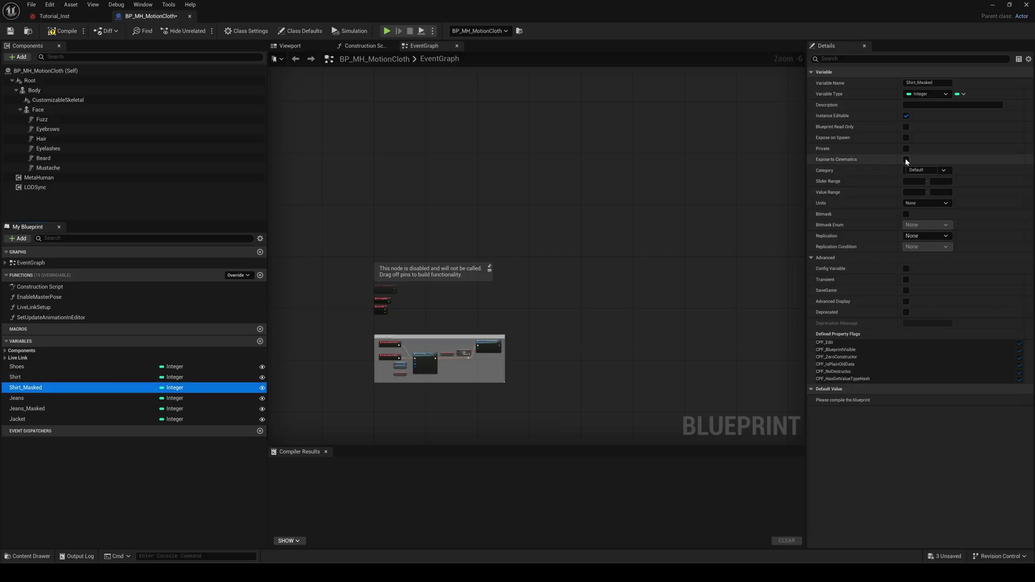
pyautogui.click(70, 398)
pyautogui.click(70, 408)
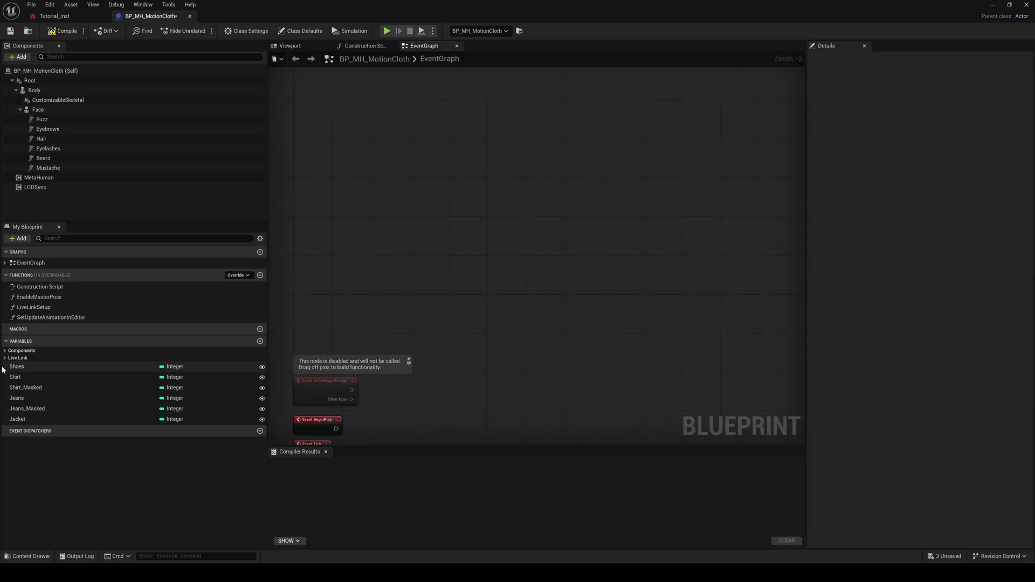
# Step: Place a getter for the Shoes variable in the event graph and feed it into an Equal comparison against 1
pyautogui.keyDown('ctrl'); pyautogui.moveTo(2, 369); pyautogui.dragTo(386, 197); pyautogui.keyUp('ctrl')
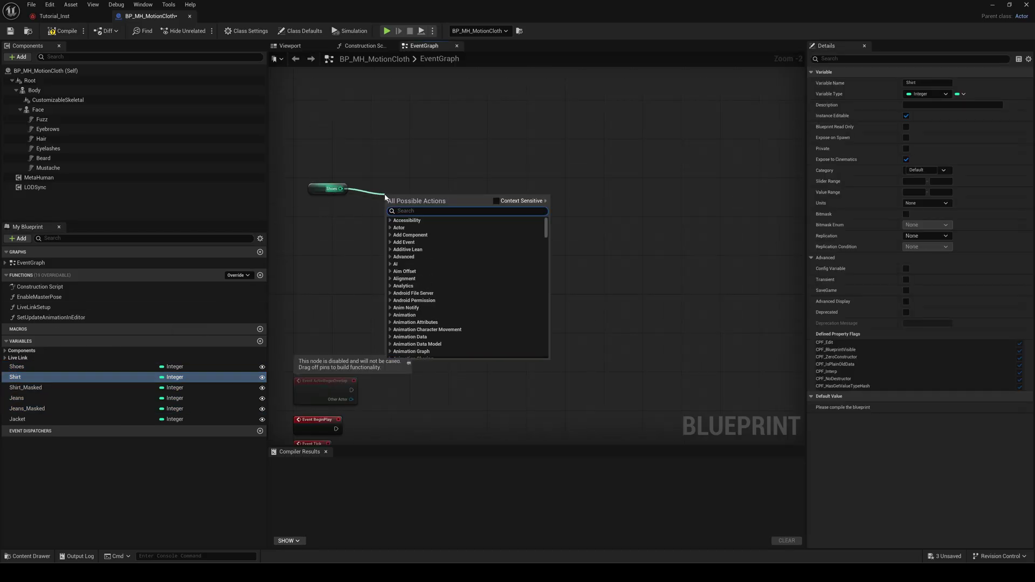
pyautogui.write('==')
pyautogui.press('Return')
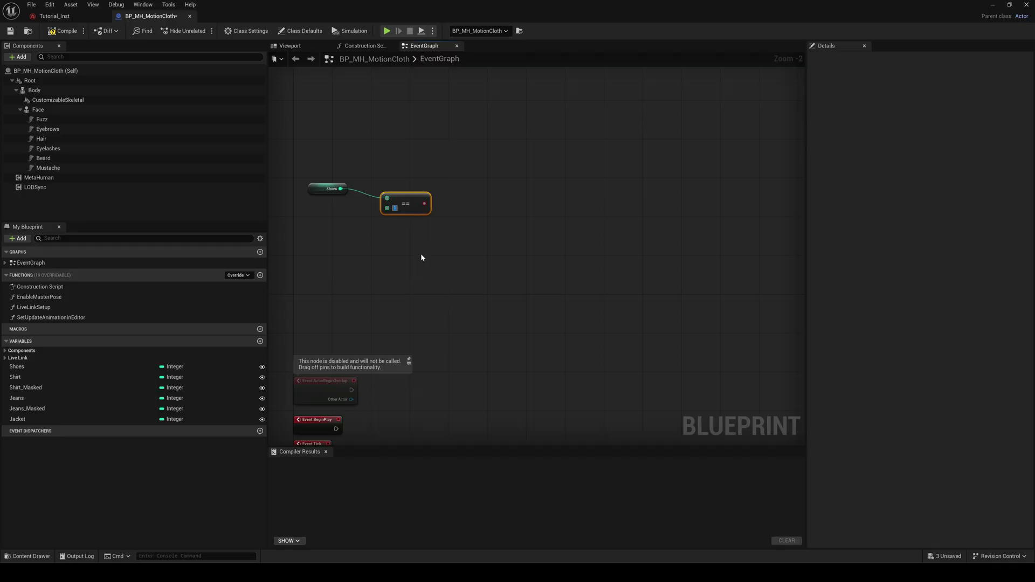
# Step: Add a Set Bool Parameter Selected Option node with Bool Param Name Shoes and stack the Equal and Shoes nodes beneath it
pyautogui.moveTo(424, 203); pyautogui.dragTo(457, 194)
pyautogui.write('set bo')
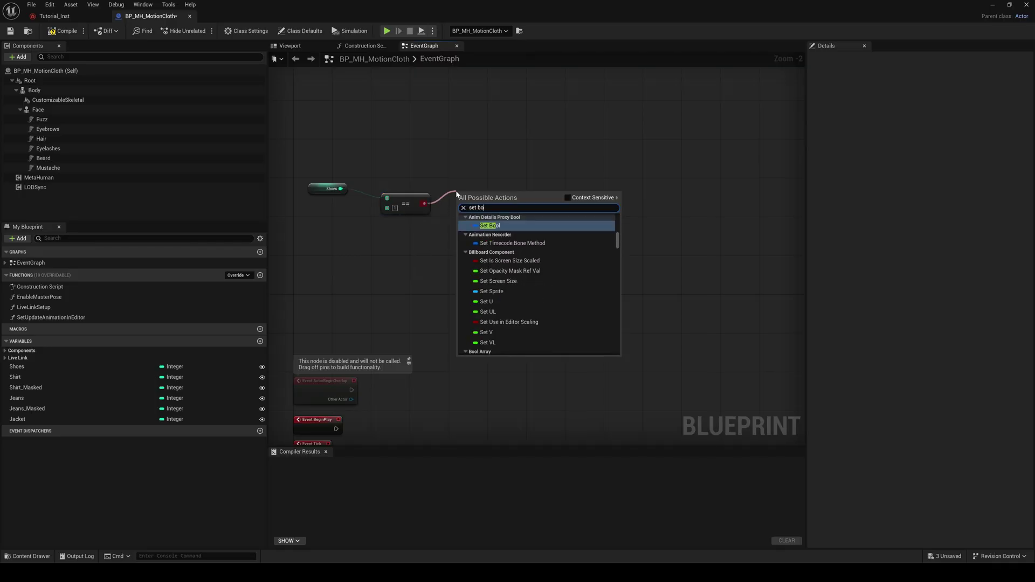
pyautogui.write('ol parameter')
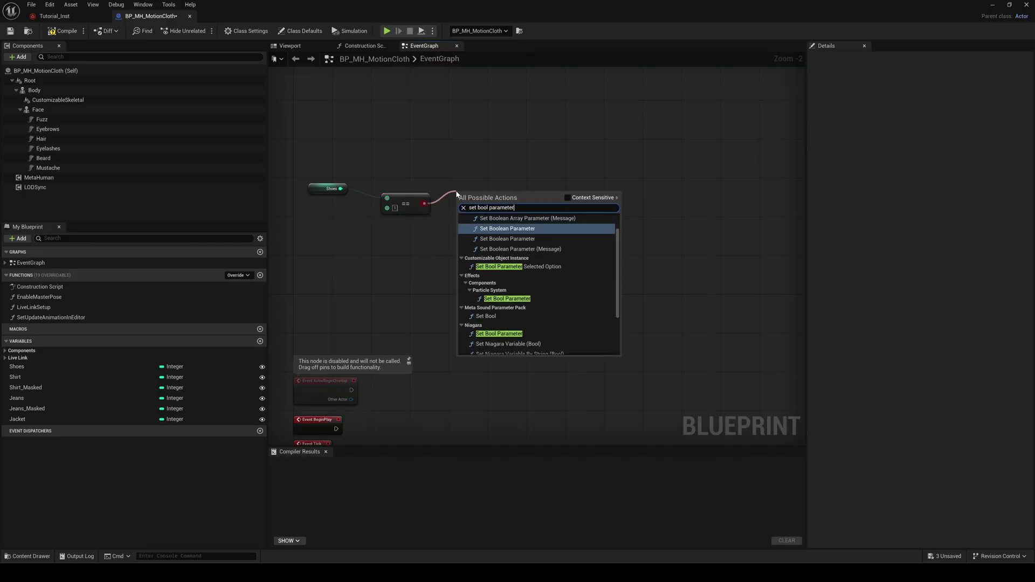
pyautogui.write(' selected')
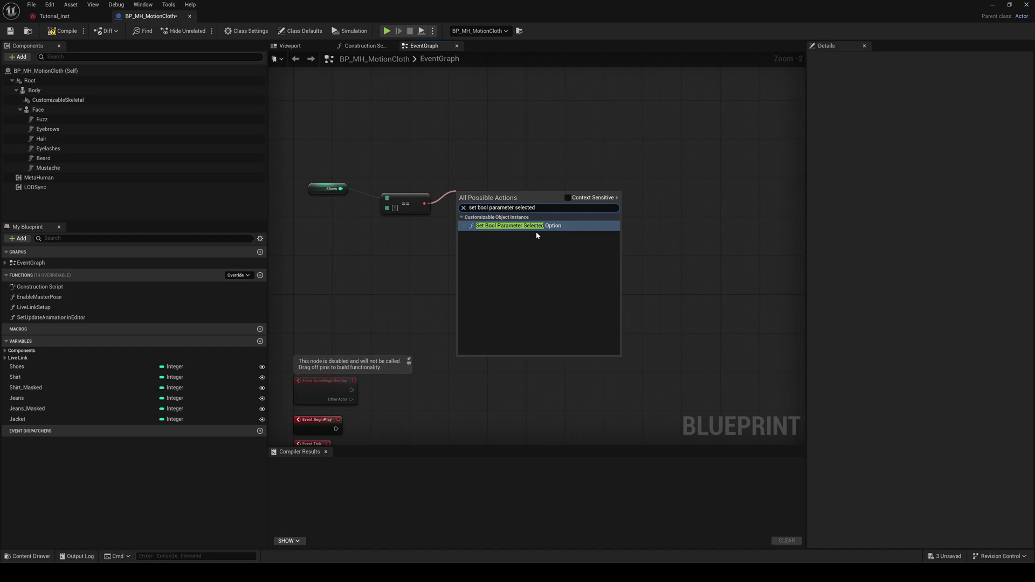
pyautogui.click(537, 234)
pyautogui.moveTo(487, 185); pyautogui.dragTo(396, 139)
pyautogui.moveTo(317, 188); pyautogui.dragTo(399, 230)
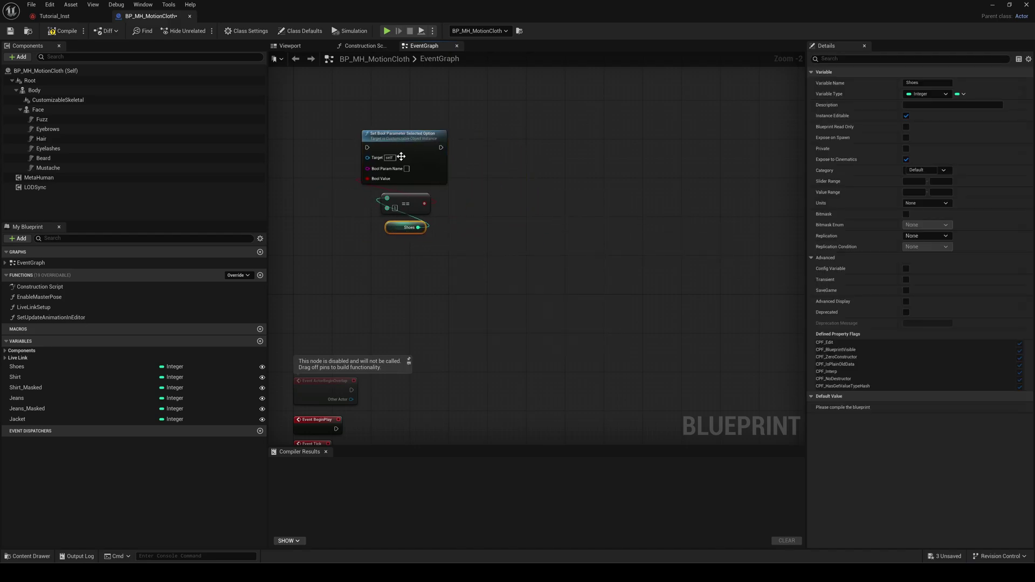
pyautogui.click(407, 168)
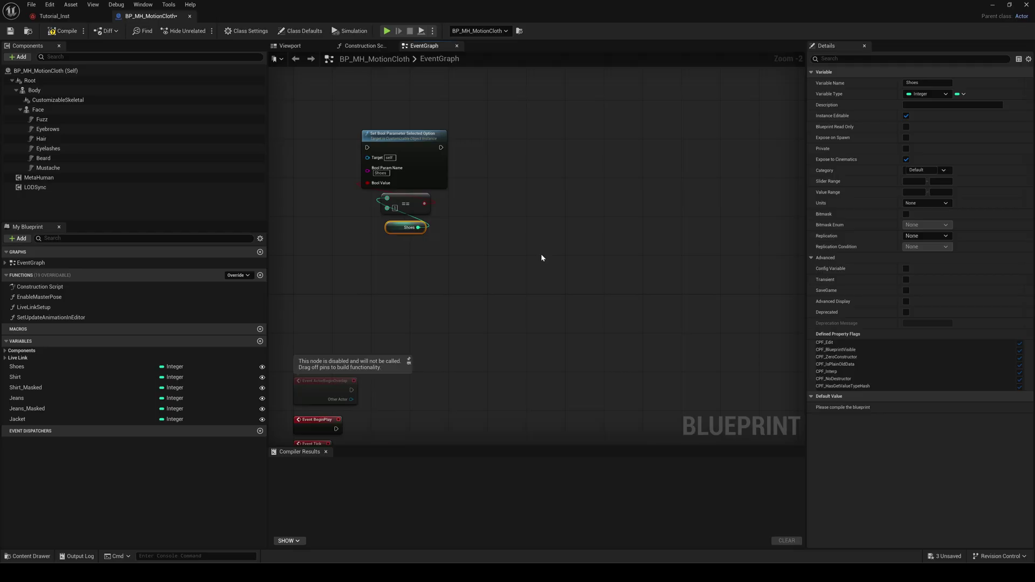
# Step: Chain the execution pins of the Set Bool Parameter Selected Option nodes in order, from Shoes through the shirt and jeans nodes to Jacket
pyautogui.moveTo(542, 258); pyautogui.dragTo(553, 271, button='right')
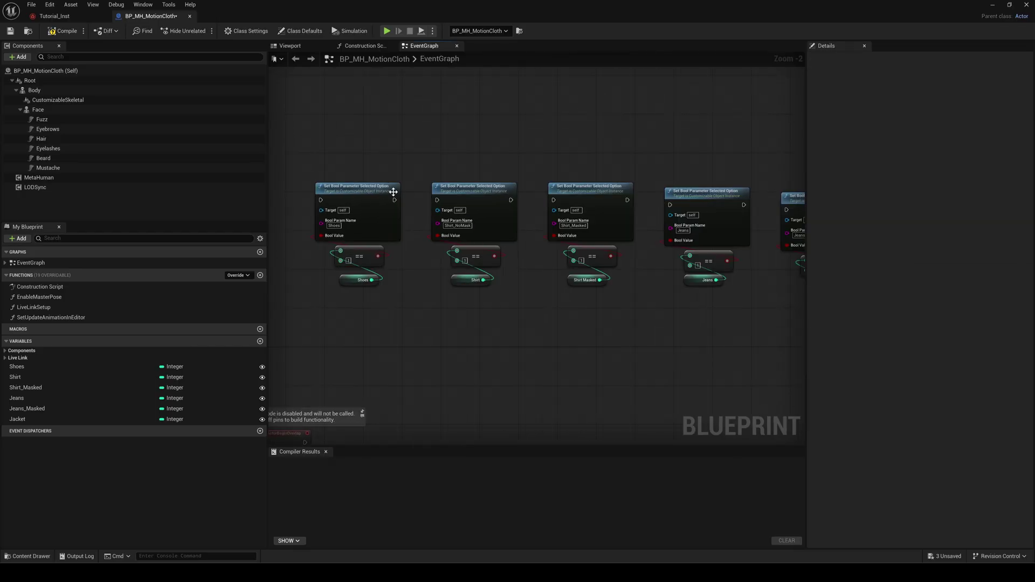
pyautogui.moveTo(394, 200); pyautogui.dragTo(437, 201)
pyautogui.moveTo(510, 199); pyautogui.dragTo(553, 200)
pyautogui.moveTo(627, 200); pyautogui.dragTo(670, 204)
pyautogui.moveTo(742, 205); pyautogui.dragTo(412, 203, button='right')
pyautogui.moveTo(529, 209); pyautogui.dragTo(599, 212)
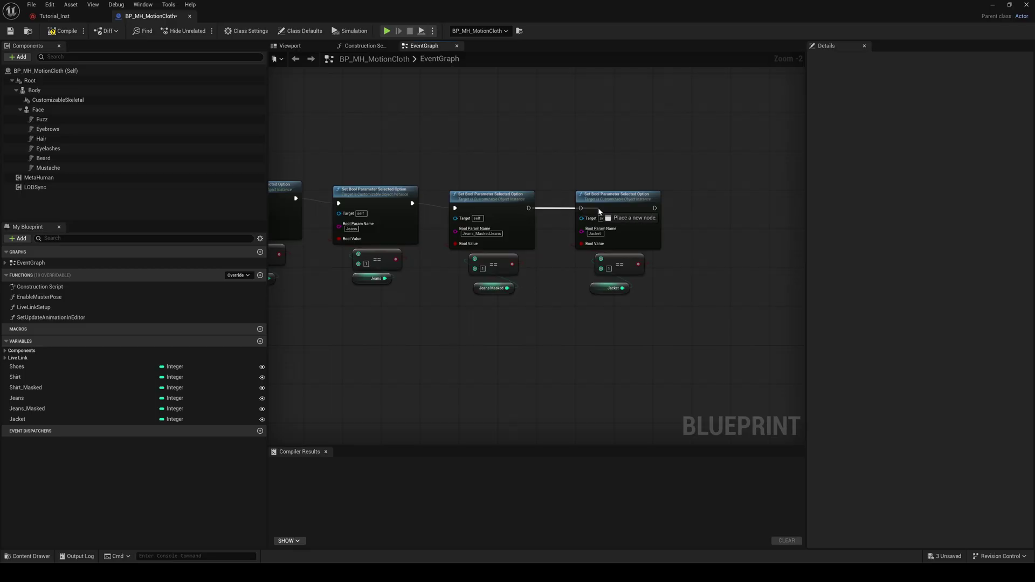
# Step: Add the Customizable Object Instance version of Update Skeletal Mesh Async after the Jacket node and position it at the chain's end
pyautogui.moveTo(657, 224); pyautogui.dragTo(549, 225, button='right')
pyautogui.moveTo(548, 211); pyautogui.dragTo(601, 212)
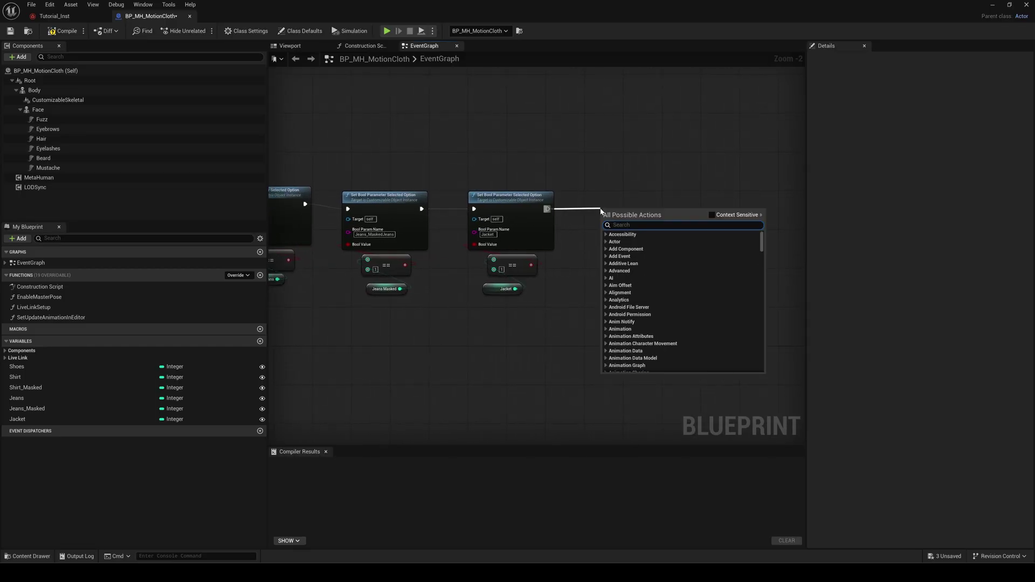
pyautogui.write('update')
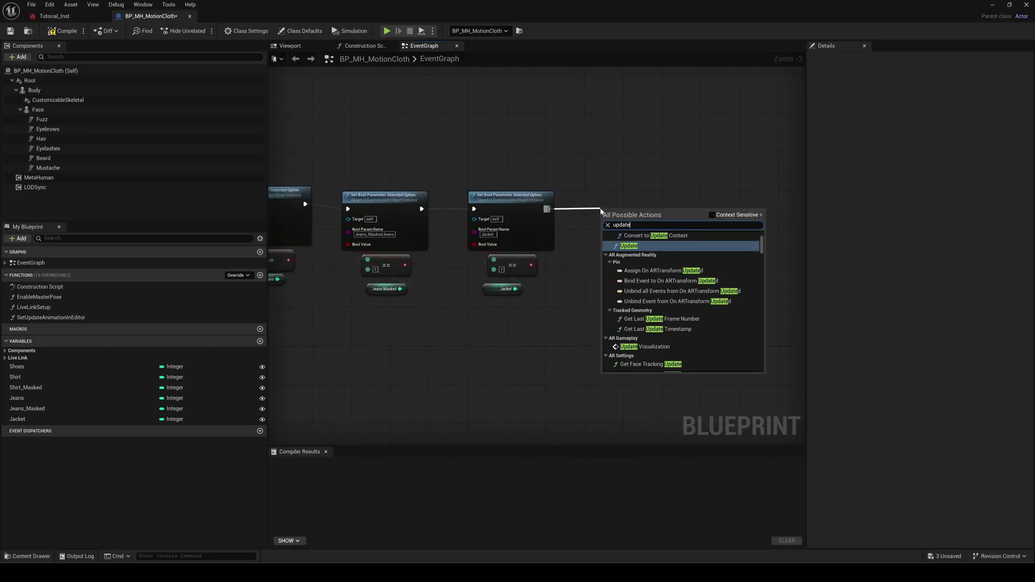
pyautogui.write(' skeletal')
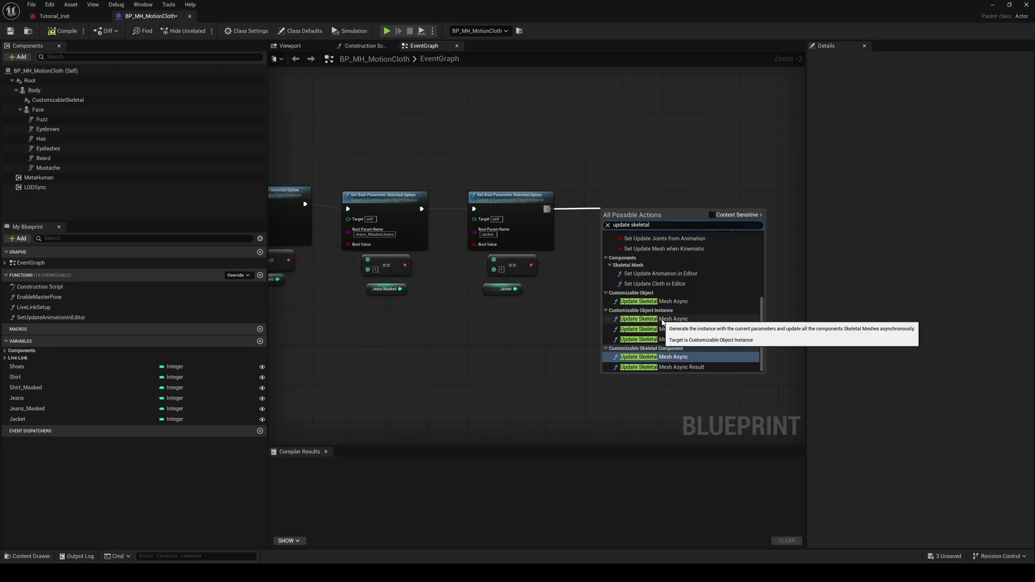
pyautogui.click(663, 319)
pyautogui.moveTo(632, 212); pyautogui.dragTo(649, 199)
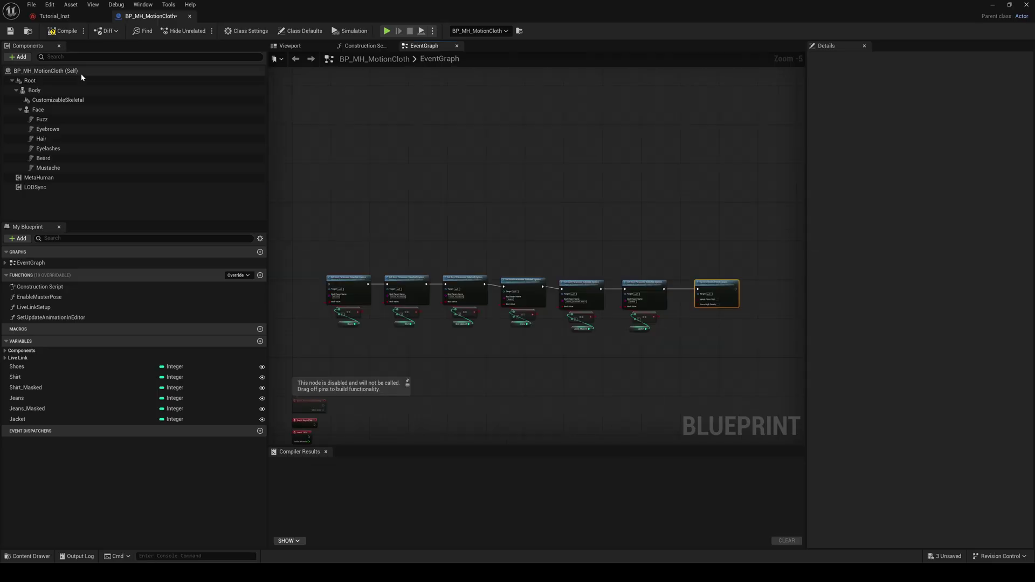
# Step: Place a getter for the CustomizableSkeletal component above the chain and connect it to a Get Customizable Object Instance node
pyautogui.moveTo(70, 100); pyautogui.dragTo(343, 213)
pyautogui.click(348, 243)
pyautogui.scroll(4, 348, 244)
pyautogui.moveTo(394, 181); pyautogui.dragTo(431, 184)
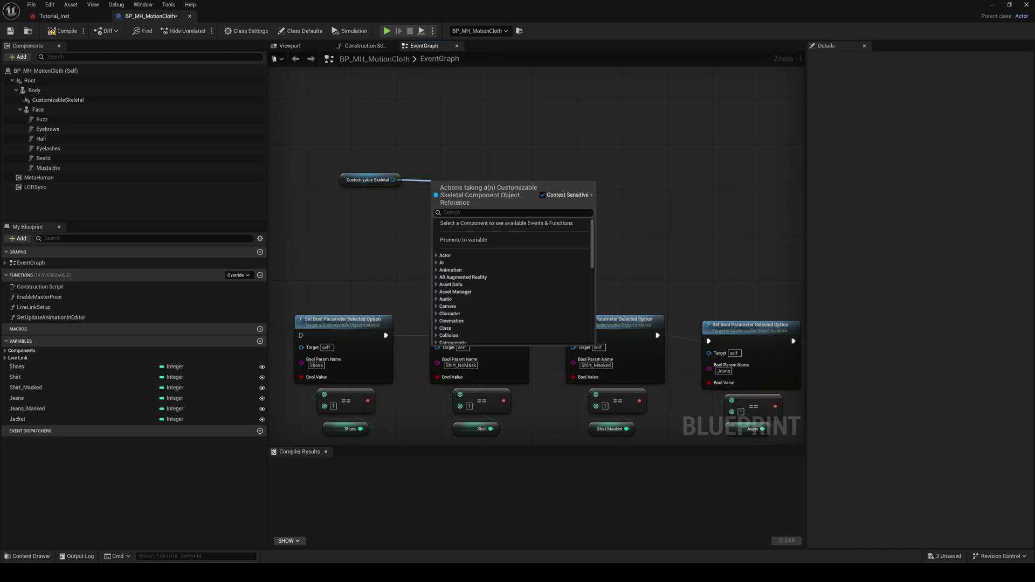
pyautogui.write('get instance')
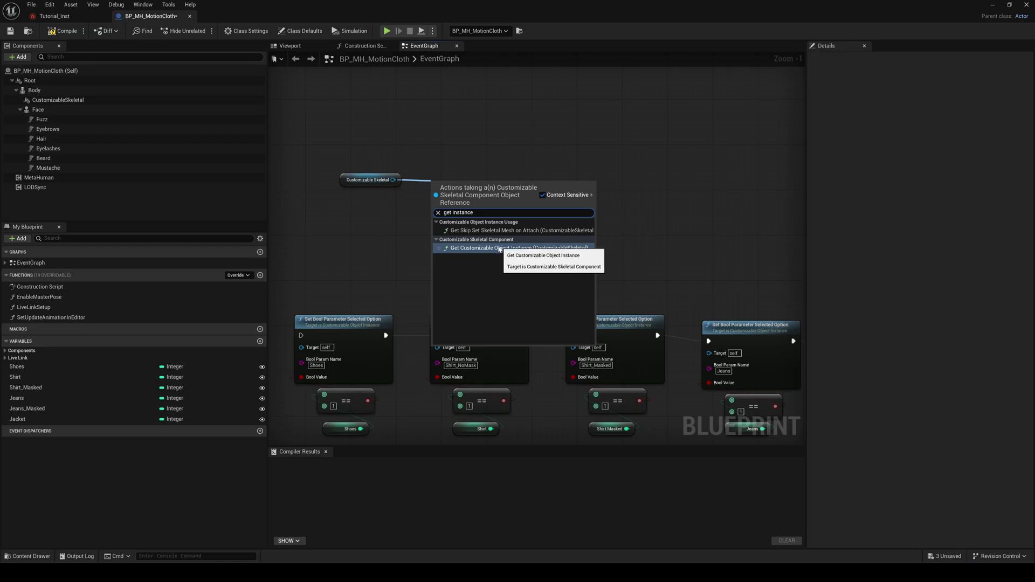
pyautogui.click(481, 250)
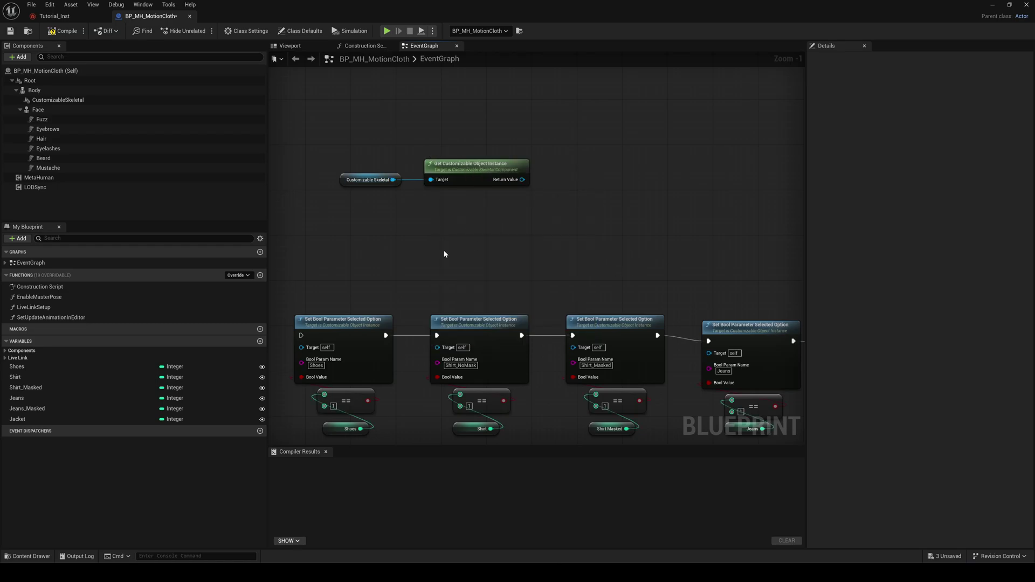
# Step: Connect the Get Customizable Object Instance return value to the Target pins of the Shoes, Shirt_NoMask, Shirt_Masked, Jeans and Jeans_MaskedJeans nodes
pyautogui.moveTo(444, 251); pyautogui.dragTo(480, 223, button='right')
pyautogui.moveTo(388, 109); pyautogui.dragTo(525, 162)
pyautogui.moveTo(525, 145); pyautogui.dragTo(338, 318)
pyautogui.moveTo(553, 233); pyautogui.dragTo(473, 318)
pyautogui.moveTo(552, 233); pyautogui.dragTo(609, 318)
pyautogui.moveTo(613, 259); pyautogui.dragTo(398, 229, button='right')
pyautogui.moveTo(338, 203); pyautogui.dragTo(530, 294)
pyautogui.moveTo(338, 203); pyautogui.dragTo(665, 299)
pyautogui.moveTo(667, 210)
pyautogui.mouseDown(button='right')
pyautogui.moveTo(603, 205)
pyautogui.moveTo(675, 197)
pyautogui.mouseUp(button='right')
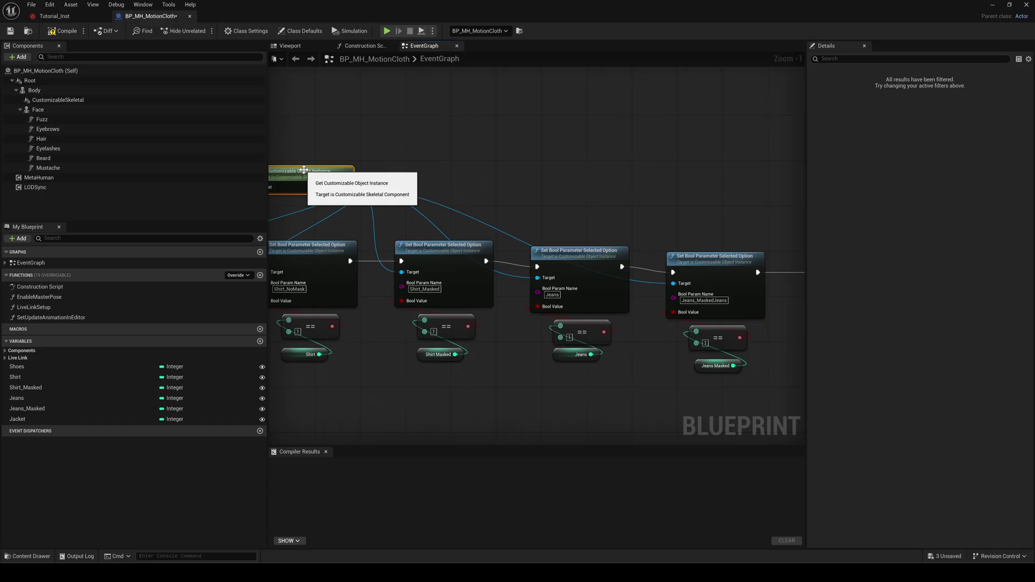
# Step: Connect the same return value to the Targets of the Jacket and Update Skeletal Mesh Async nodes, and center the getter pair above the chain
pyautogui.scroll(-3, 461, 165)
pyautogui.moveTo(374, 173); pyautogui.dragTo(544, 161)
pyautogui.moveTo(544, 161); pyautogui.dragTo(374, 153, button='right')
pyautogui.moveTo(397, 158); pyautogui.dragTo(497, 227)
pyautogui.moveTo(397, 159); pyautogui.dragTo(594, 227)
pyautogui.moveTo(527, 149); pyautogui.dragTo(624, 154, button='right')
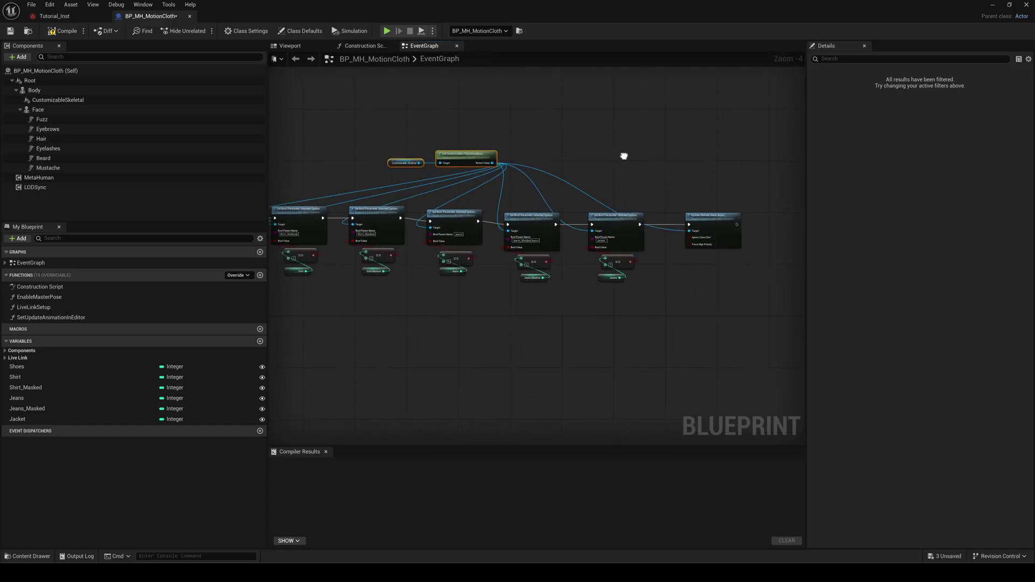
pyautogui.moveTo(477, 155); pyautogui.dragTo(431, 165)
pyautogui.moveTo(425, 132); pyautogui.dragTo(475, 162, button='right')
pyautogui.scroll(-2, 458, 152)
pyautogui.moveTo(555, 260); pyautogui.dragTo(621, 331, button='right')
pyautogui.scroll(1, 622, 331)
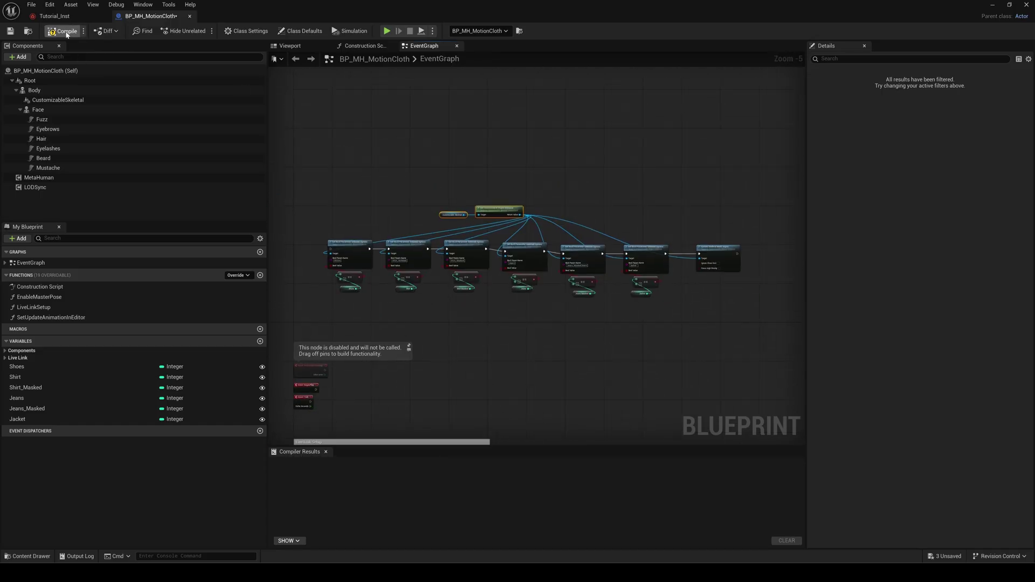
# Step: Compile the blueprint and add the BP_MH_MotionCloth actor from the level to BonusSequence in Sequencer
pyautogui.click(67, 33)
pyautogui.click(991, 5)
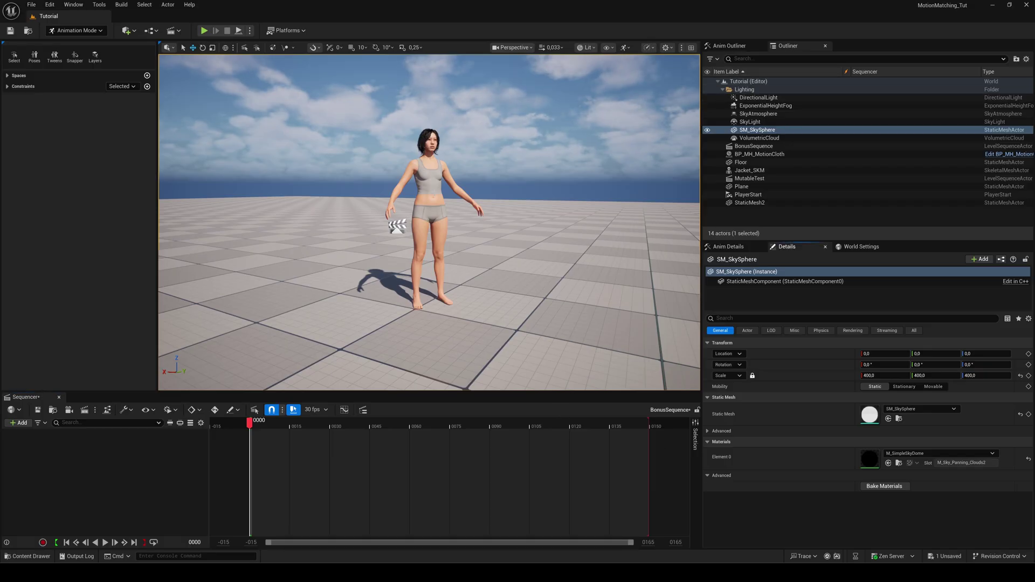
pyautogui.click(435, 178)
pyautogui.moveTo(755, 157); pyautogui.dragTo(105, 445)
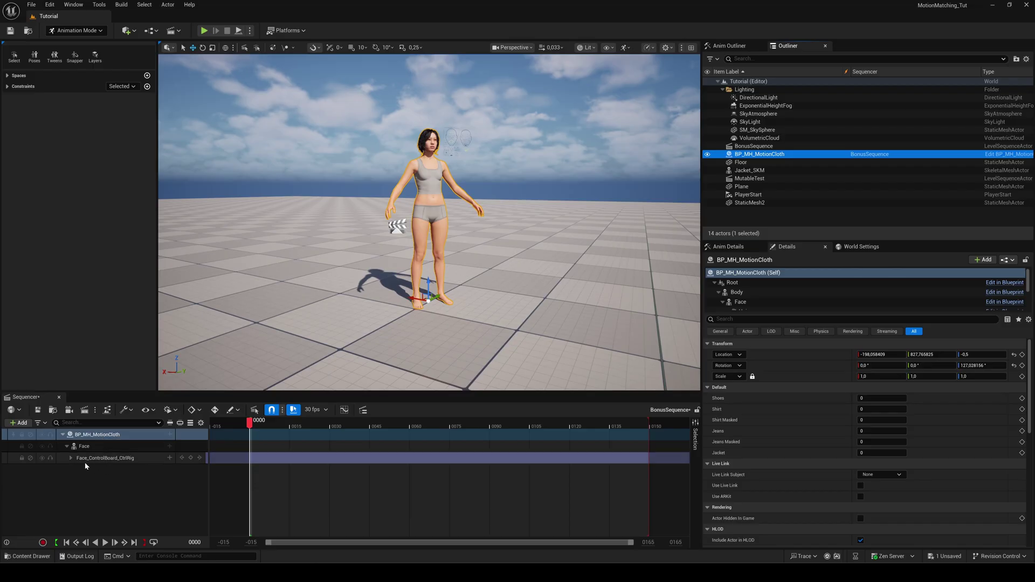
# Step: Add the Body component under BP_MH_MotionCloth in Sequencer and give it the MF_Unarmed_Walk_Fwd animation
pyautogui.click(170, 435)
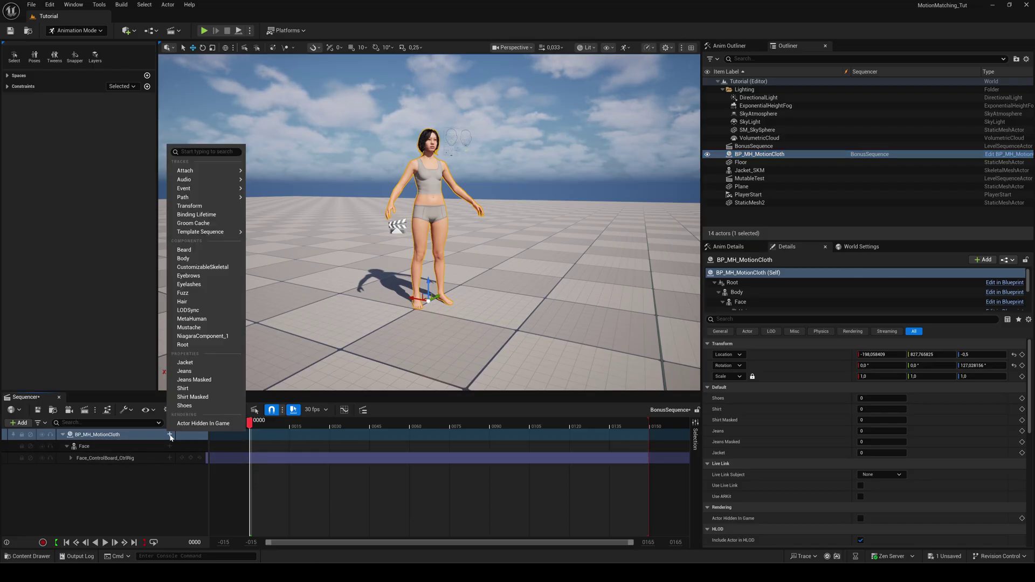
pyautogui.click(183, 259)
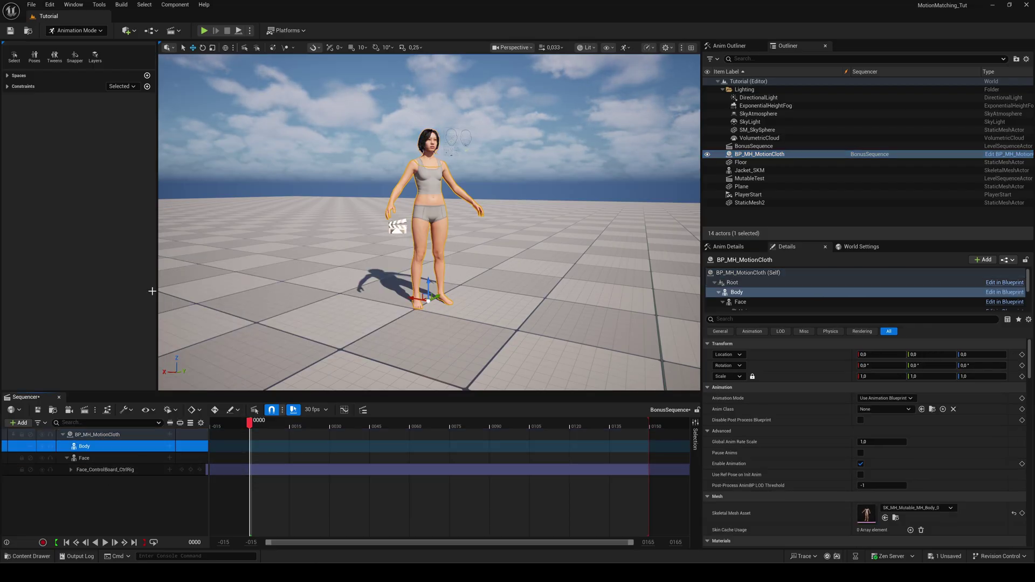
pyautogui.click(169, 447)
pyautogui.moveTo(201, 112)
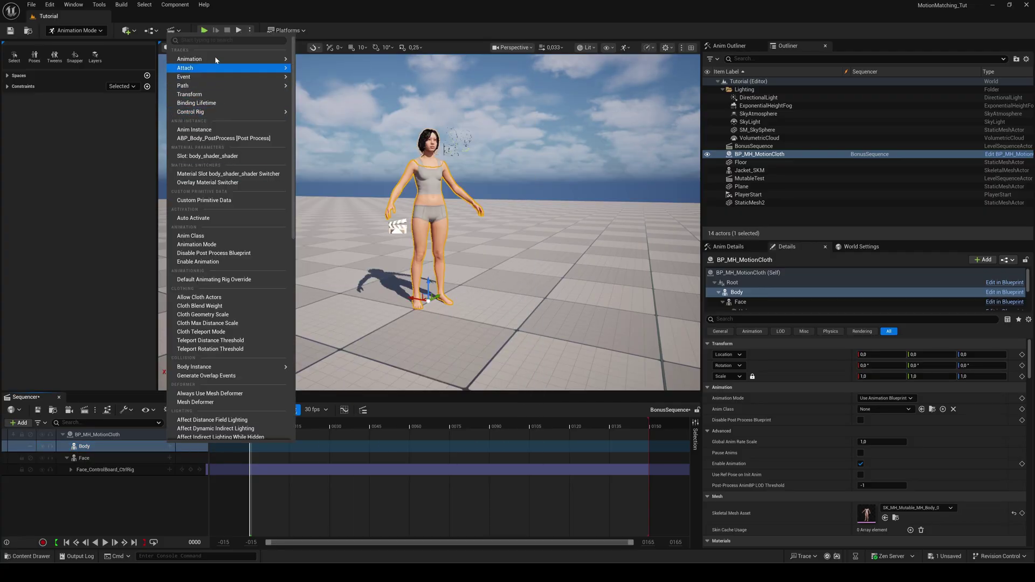
pyautogui.moveTo(289, 61)
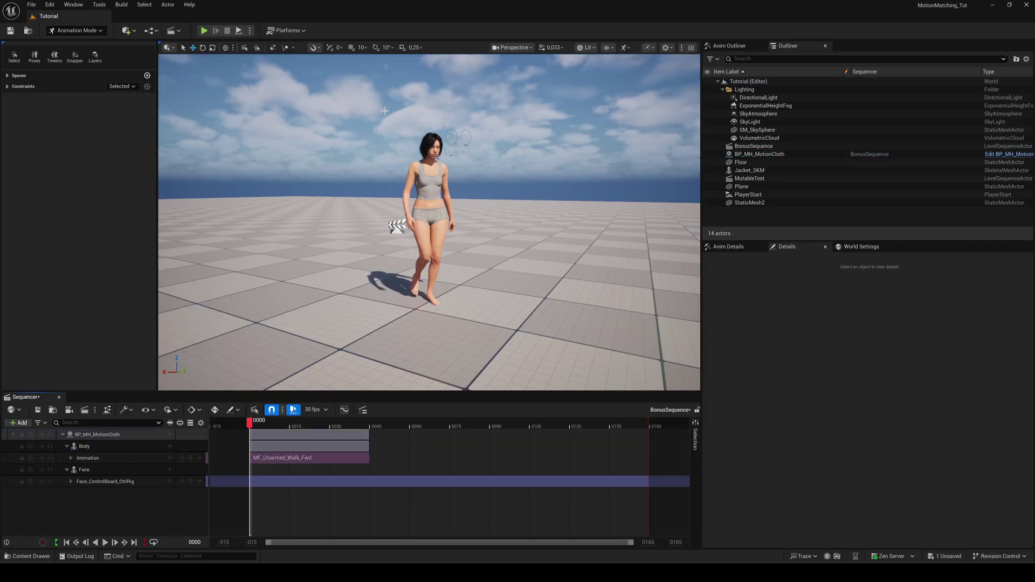
# Step: Extend the walk animation section to the end of the sequence, preview it by scrubbing, and return to frame 0
pyautogui.moveTo(369, 458); pyautogui.dragTo(654, 458)
pyautogui.moveTo(251, 424); pyautogui.dragTo(311, 425)
pyautogui.click(66, 542)
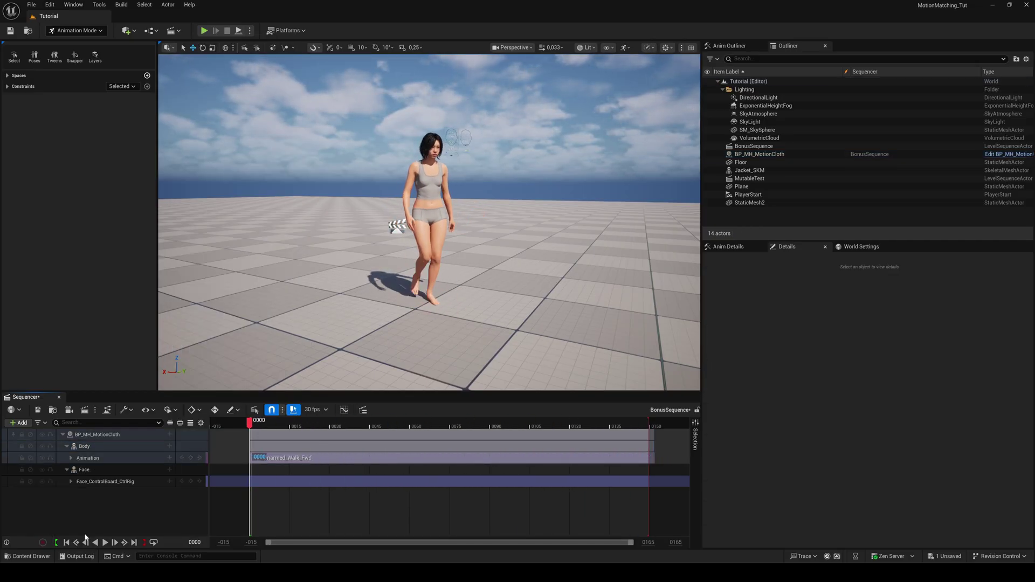
# Step: Add a Jacket property track to BP_MH_MotionCloth, scrub the timeline to test it, and return to frame 0
pyautogui.click(170, 435)
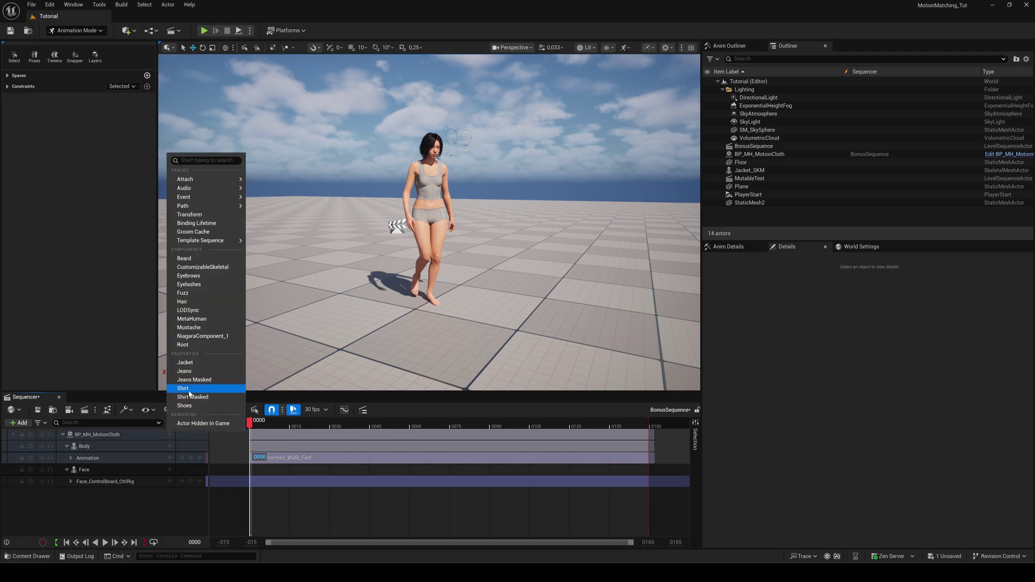
pyautogui.click(187, 363)
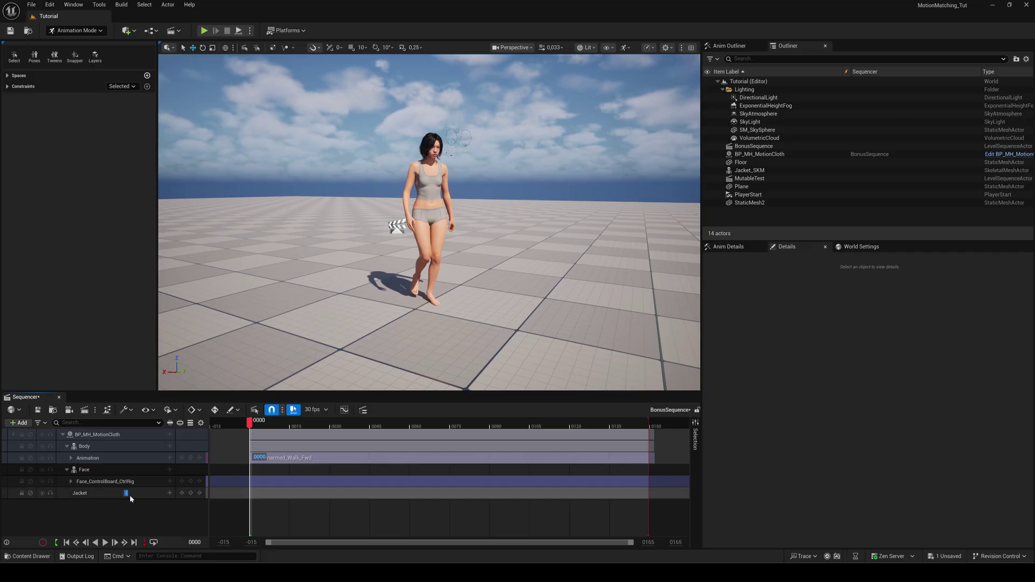
pyautogui.moveTo(265, 424); pyautogui.dragTo(291, 429)
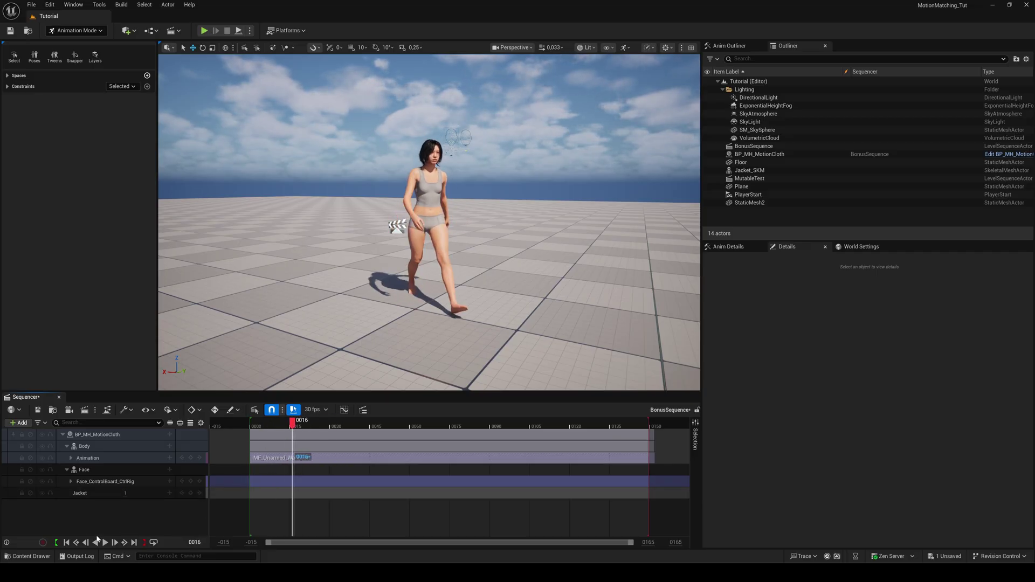
pyautogui.click(66, 542)
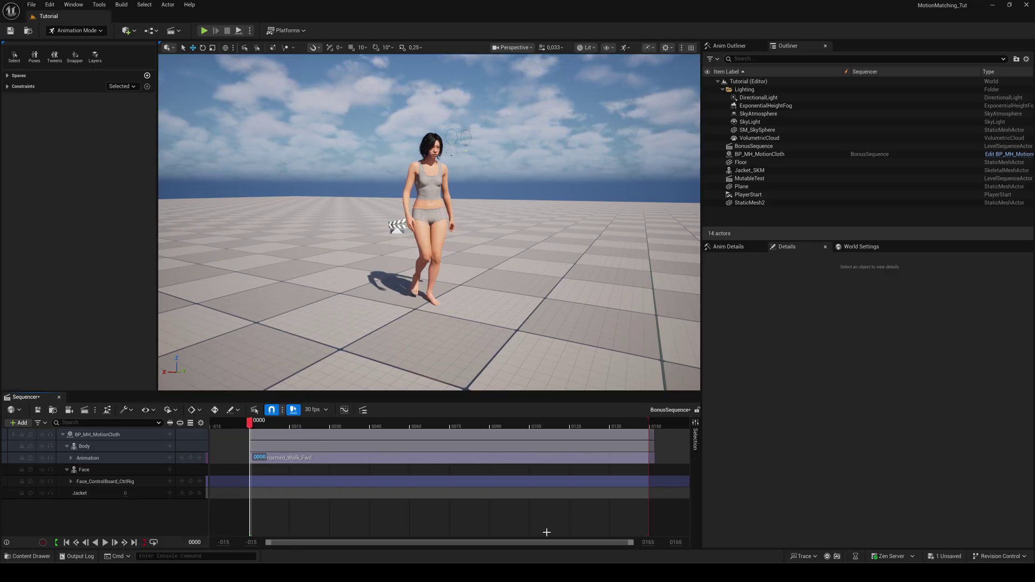
# Step: Open the BP_MH_MotionCloth blueprint and add a custom event named Sequencer_Cloth before the node chain
pyautogui.click(999, 155)
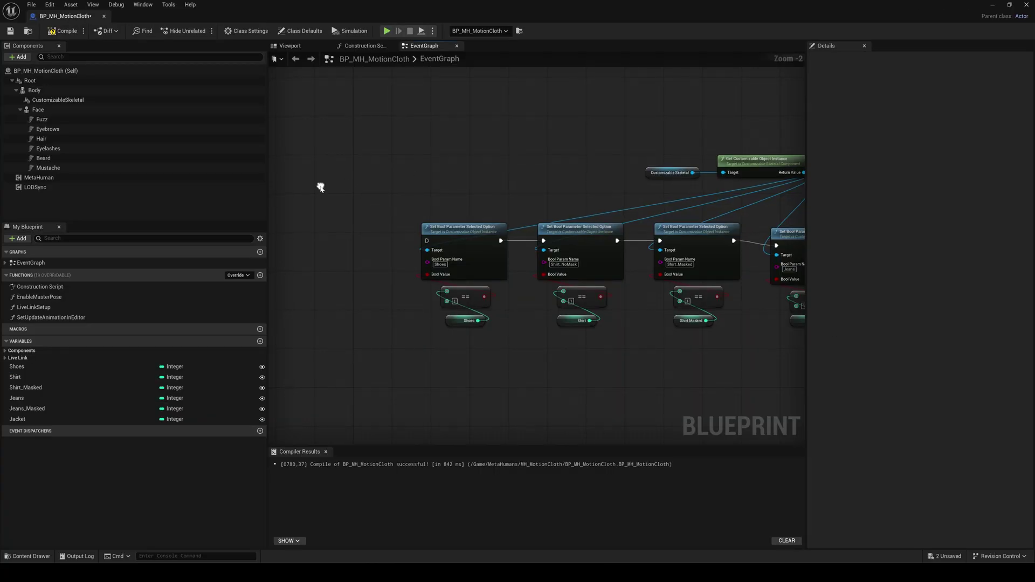
pyautogui.rightClick(320, 187)
pyautogui.write('custom')
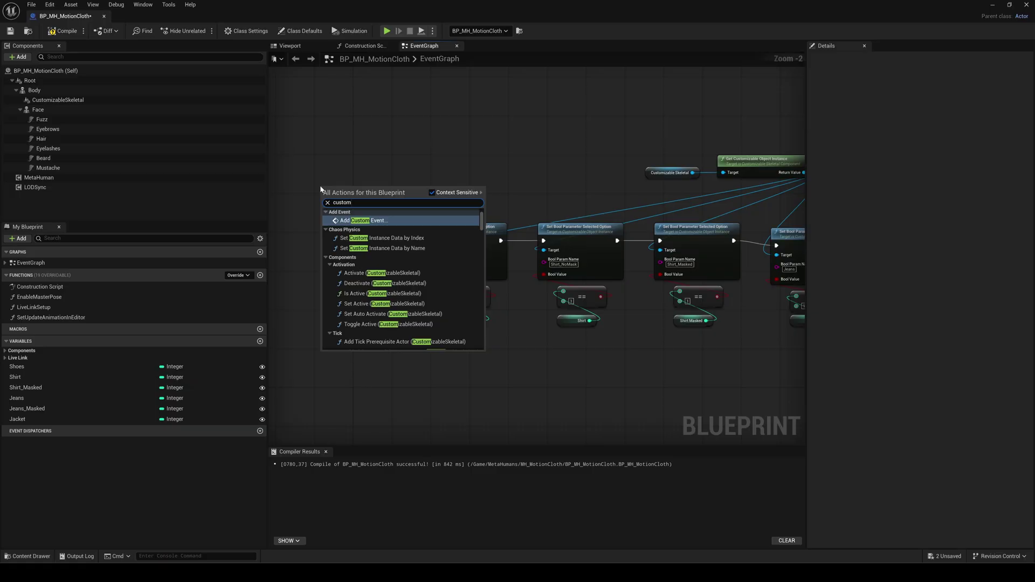
pyautogui.press('Return')
pyautogui.write('Sequencer_Cloth')
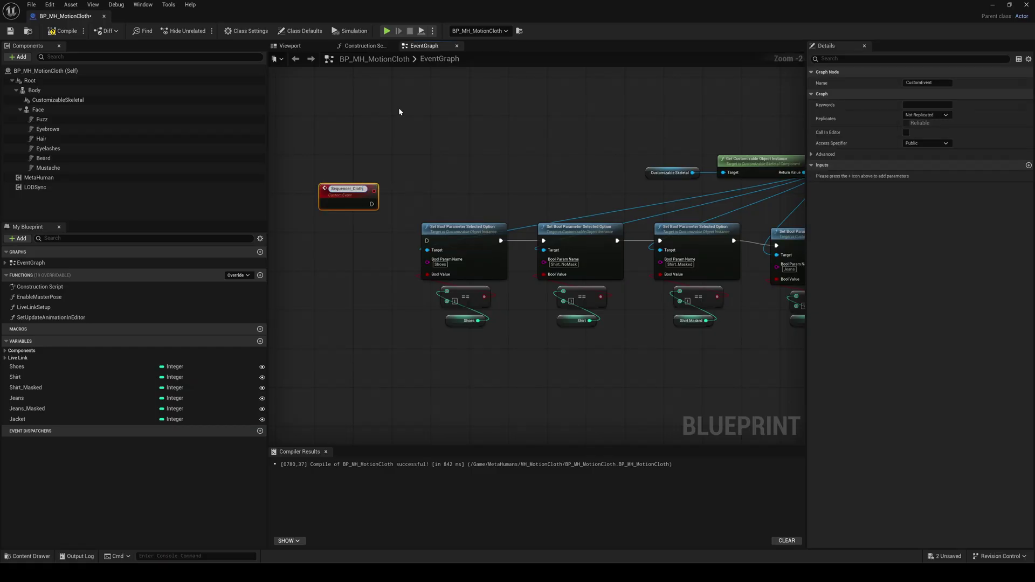
pyautogui.press('Return')
# Step: Connect the Sequencer_Cloth event to the Shoes node, enable its Call In Editor option, and return to the level editor
pyautogui.moveTo(340, 193); pyautogui.dragTo(426, 241)
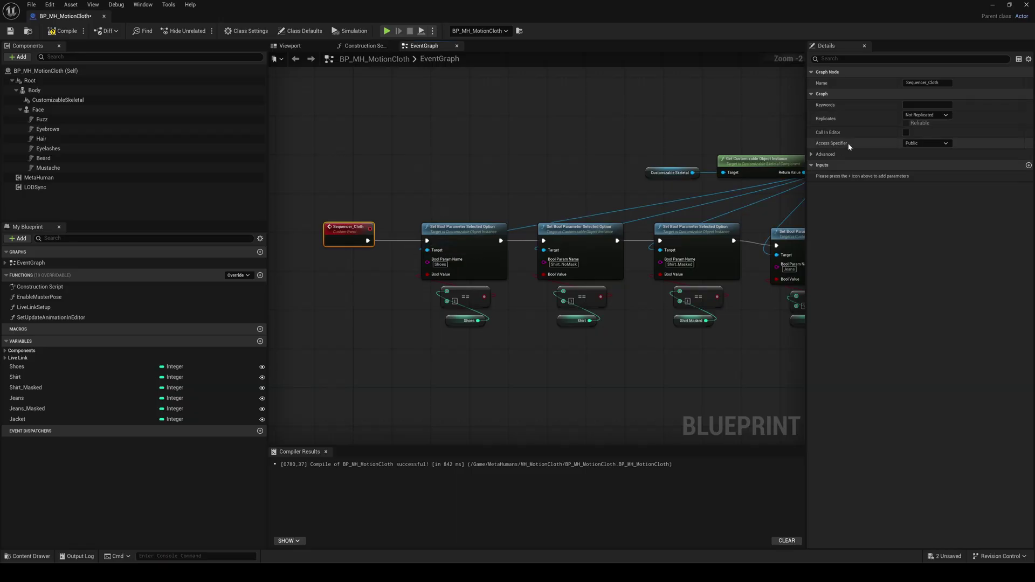
pyautogui.click(906, 133)
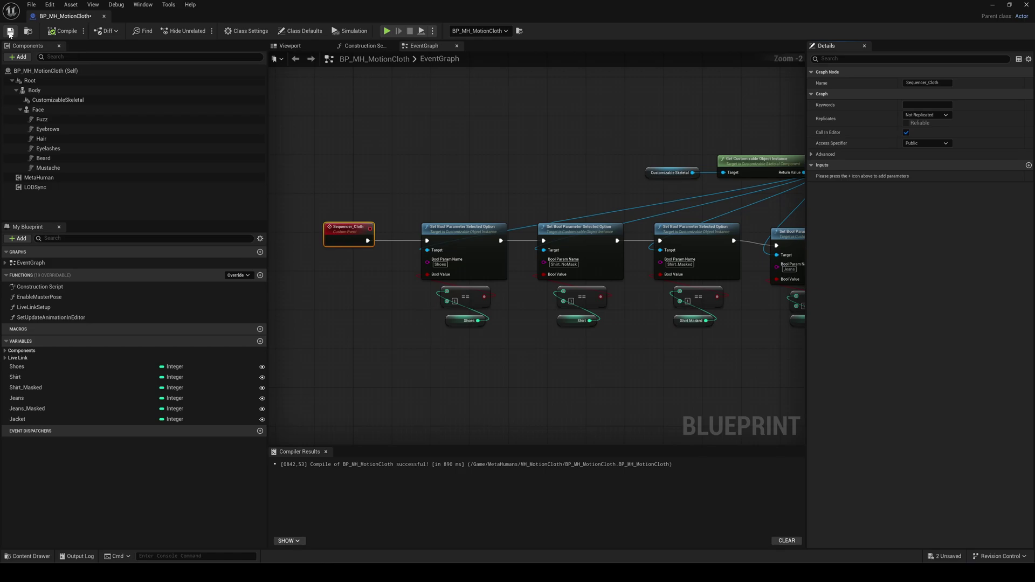
pyautogui.click(991, 6)
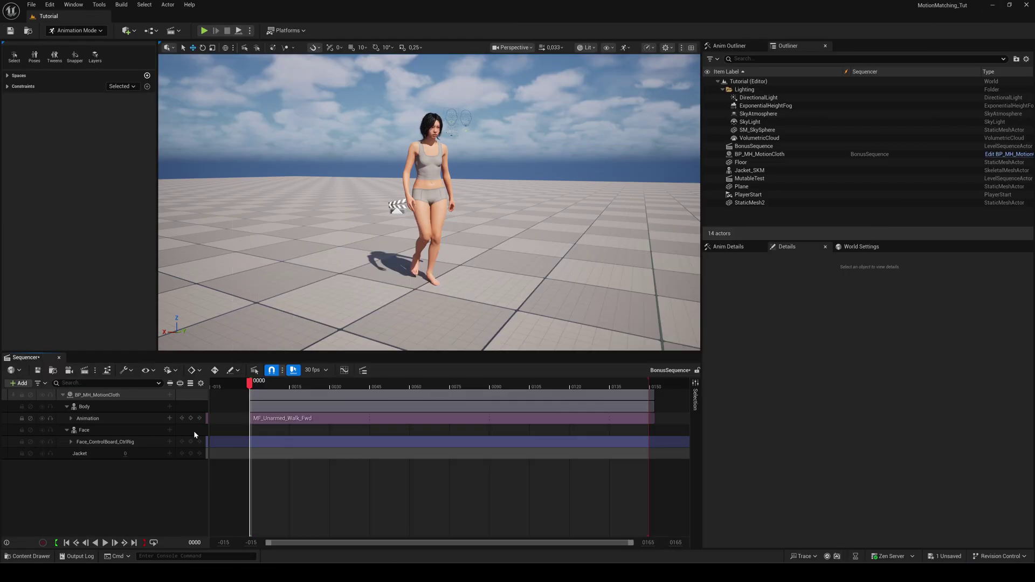
# Step: Add an Event Repeater track to BP_MH_MotionCloth in Sequencer
pyautogui.click(170, 396)
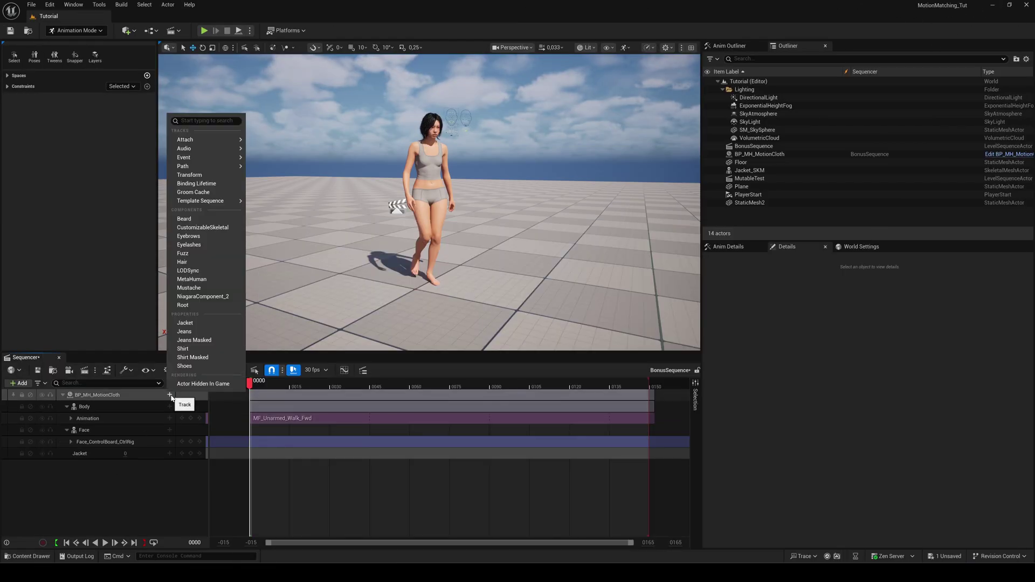
pyautogui.moveTo(216, 157)
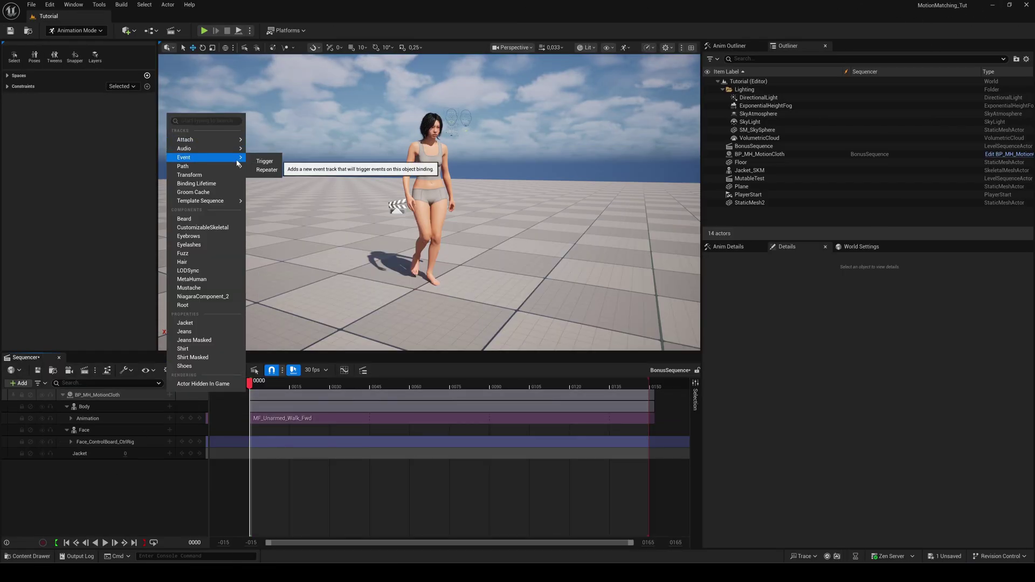
pyautogui.click(267, 171)
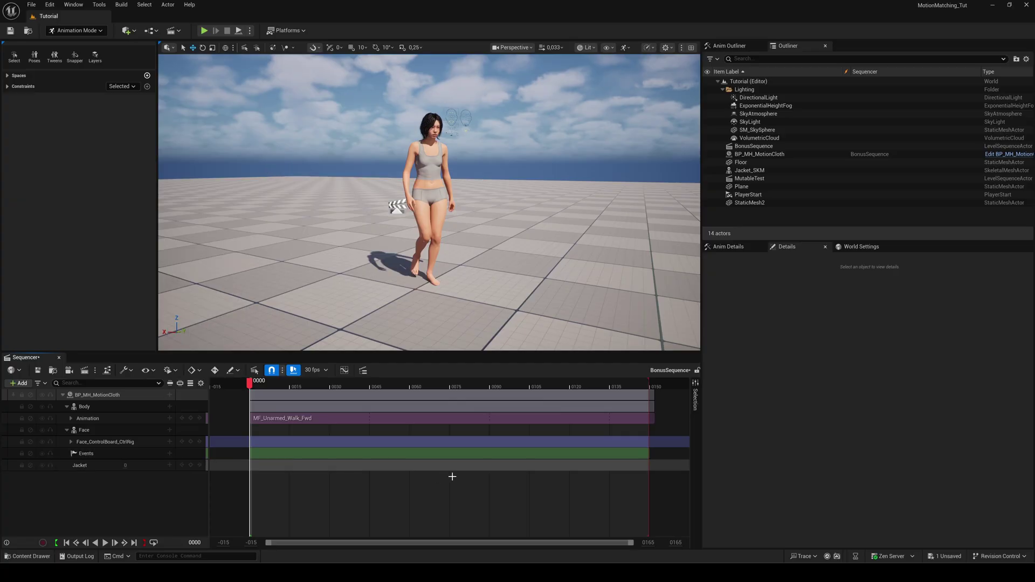
# Step: Quick-bind the Events section's endpoint to the blueprint's Sequencer Cloth event
pyautogui.rightClick(284, 456)
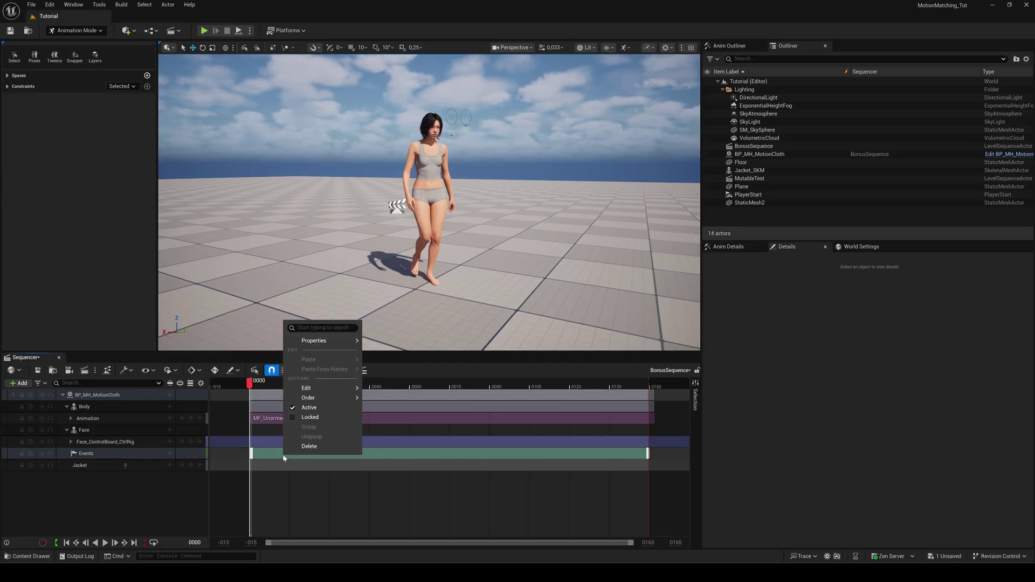
pyautogui.moveTo(329, 341)
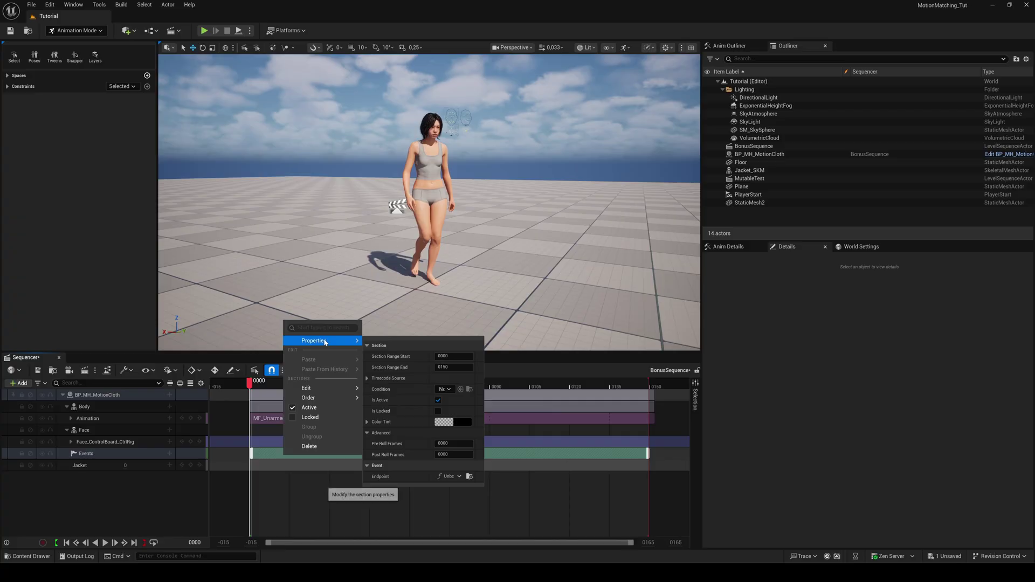
pyautogui.click(459, 477)
pyautogui.moveTo(461, 498)
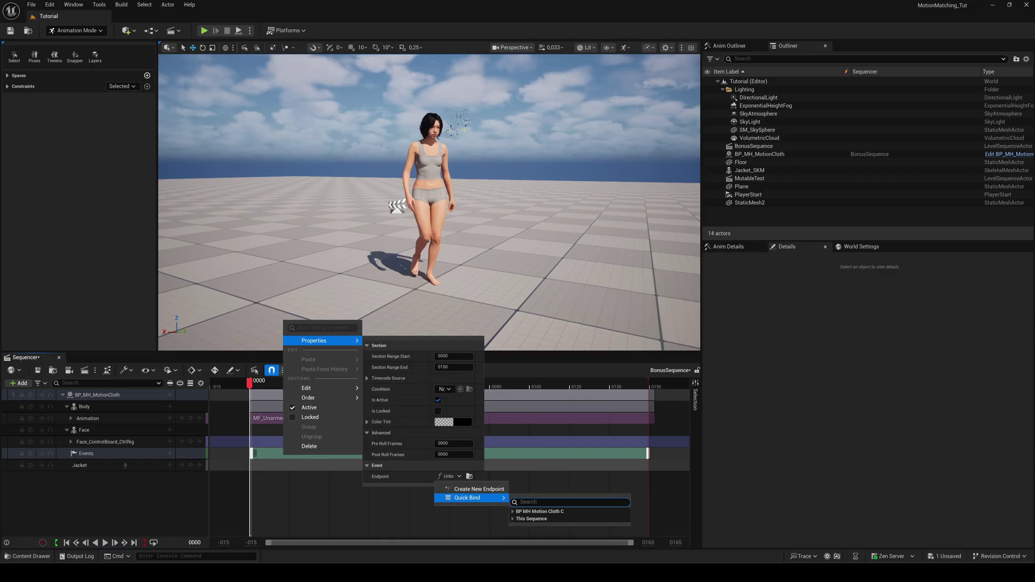
pyautogui.write('cloth')
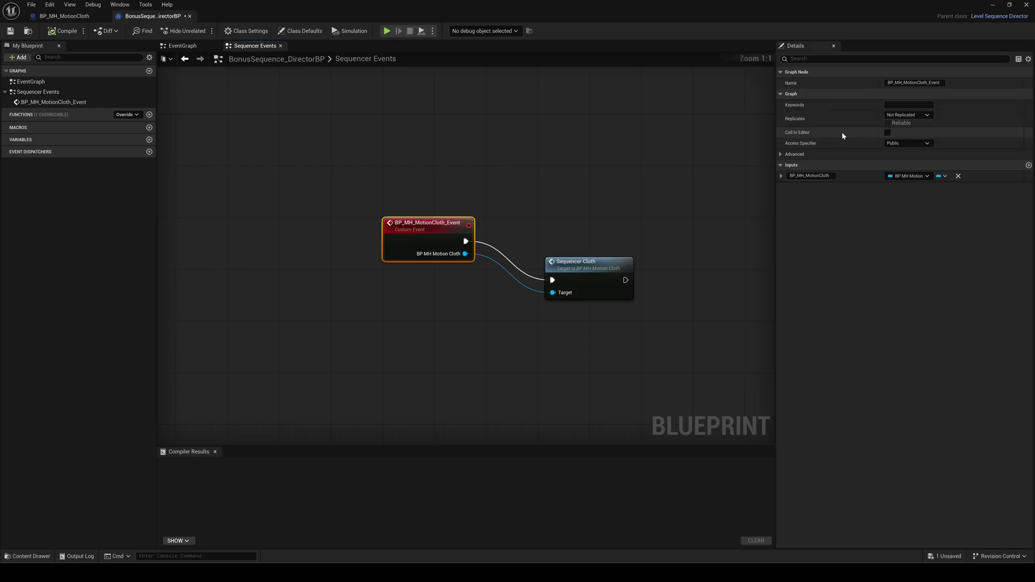
# Step: Enable Call In Editor on BP_MH_MotionCloth_Event, then compile and save the sequence director blueprint
pyautogui.click(888, 134)
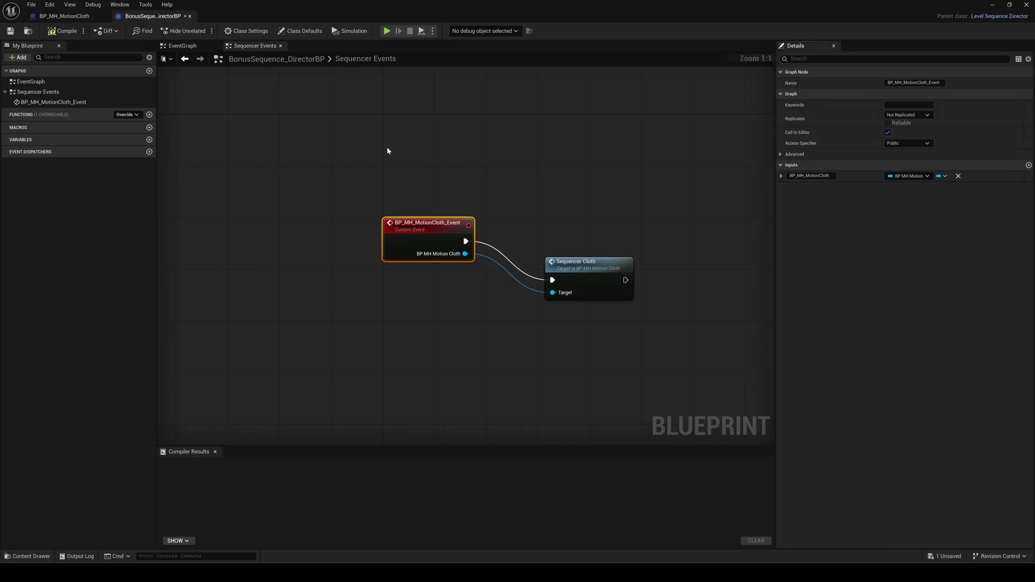
pyautogui.click(61, 32)
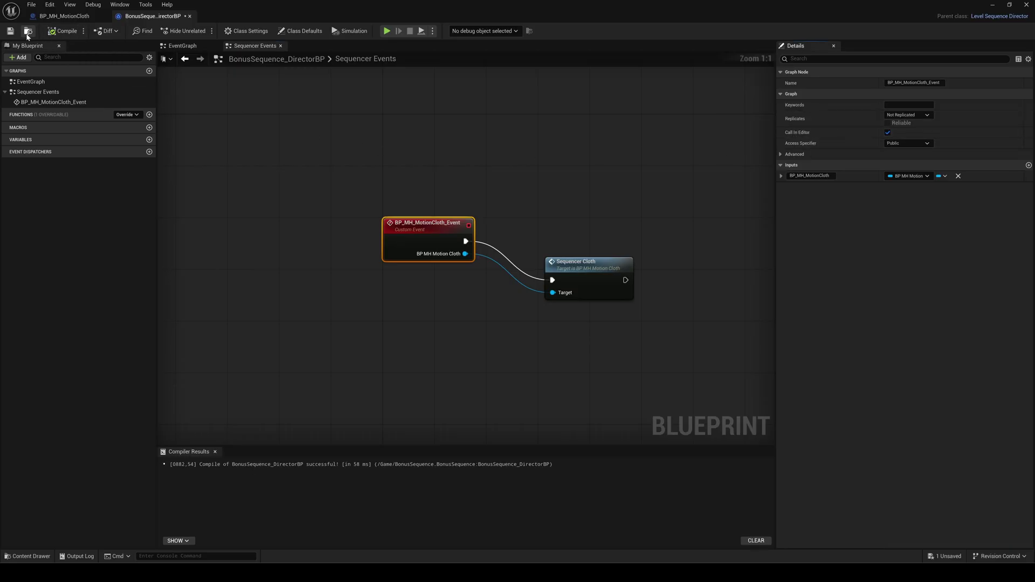
pyautogui.click(10, 31)
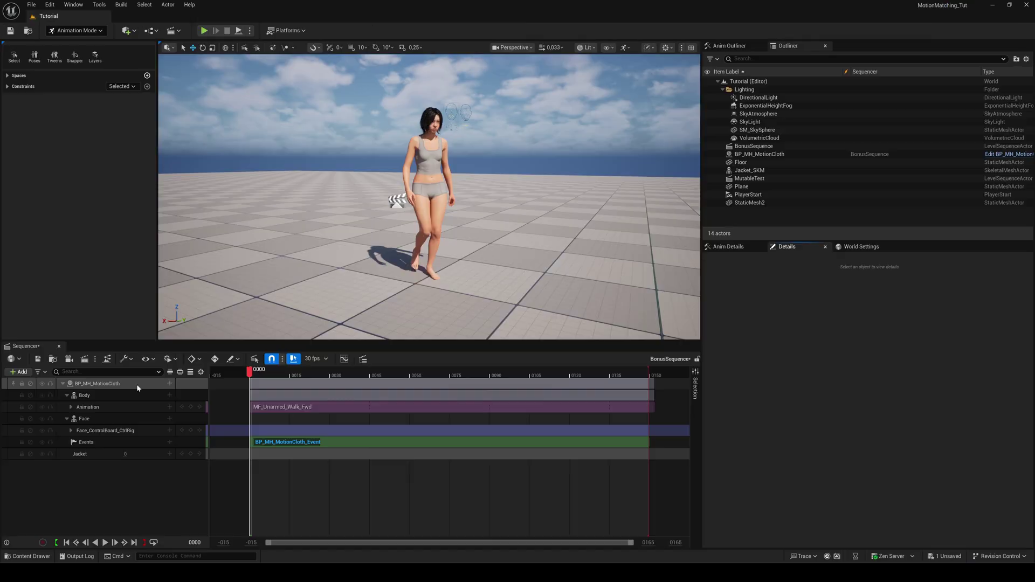
# Step: Add Jeans, Jeans Masked, Shirt, Shirt Masked and Shoes property tracks to BP_MH_MotionCloth in Sequencer
pyautogui.click(169, 383)
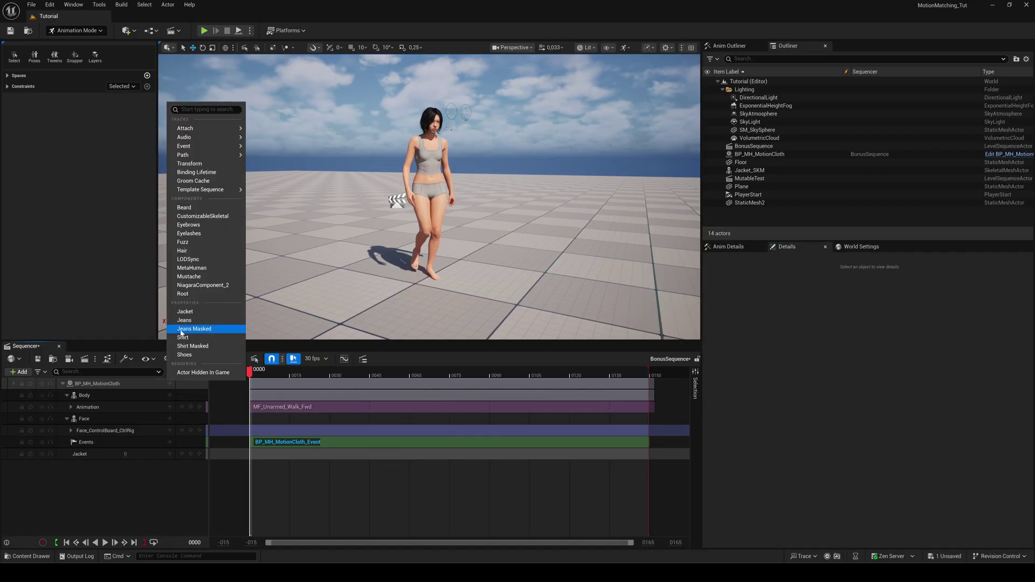
pyautogui.click(184, 328)
pyautogui.click(169, 384)
pyautogui.click(183, 337)
pyautogui.click(169, 384)
pyautogui.click(184, 345)
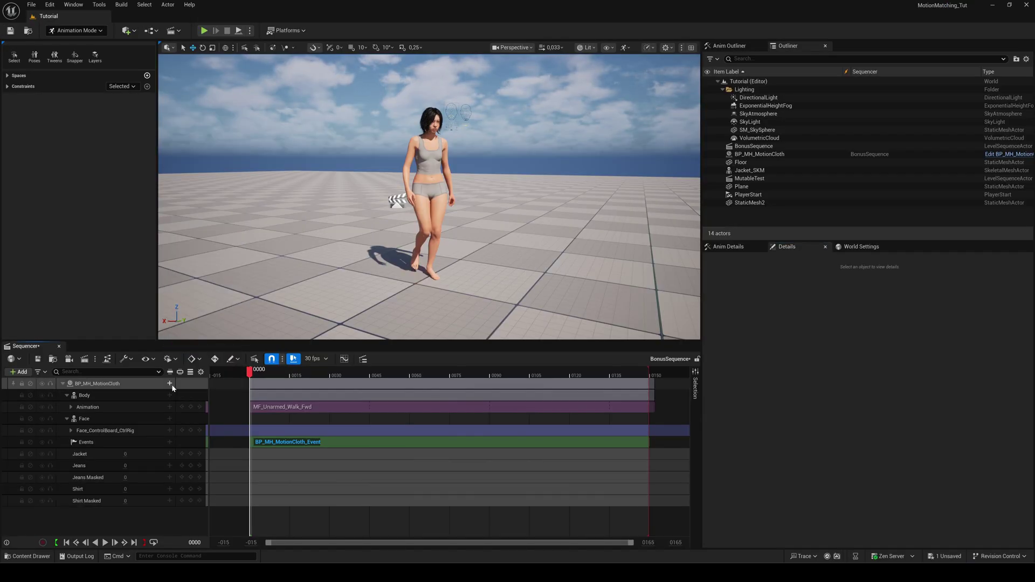
pyautogui.click(169, 384)
pyautogui.click(181, 354)
# Step: Set the Jacket track's value to 1
pyautogui.click(127, 454)
pyautogui.write('1')
pyautogui.press('Return')
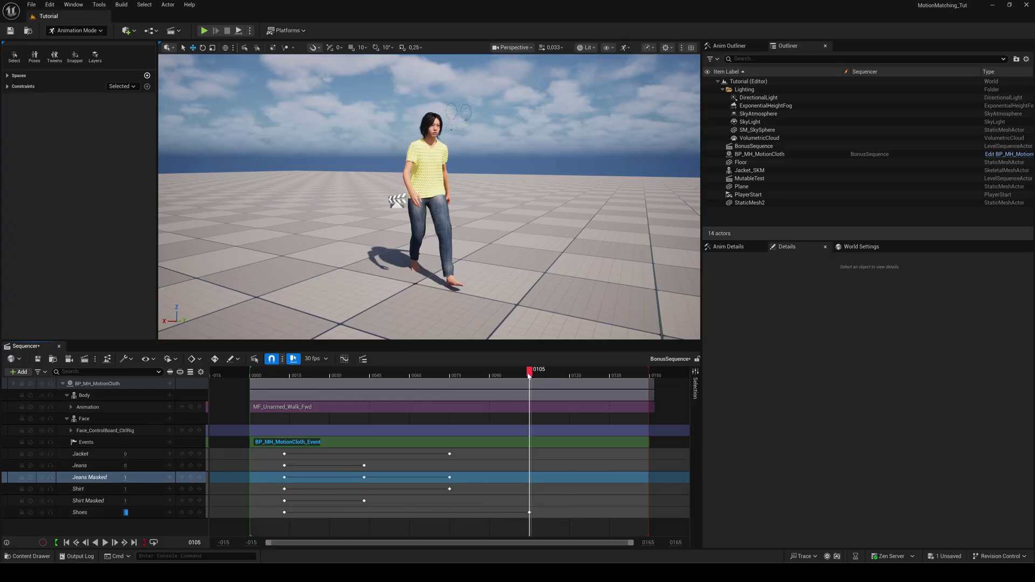
# Step: Scrub through the keyed clothing changes, return to the start, and play the sequence
pyautogui.moveTo(536, 372); pyautogui.dragTo(590, 376)
pyautogui.moveTo(434, 381); pyautogui.dragTo(388, 403)
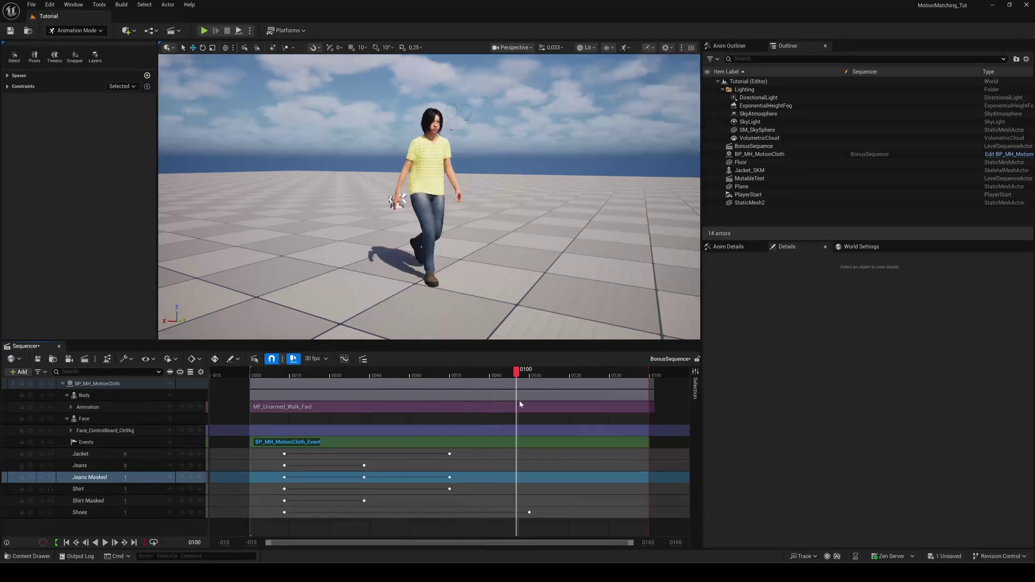
pyautogui.moveTo(613, 403); pyautogui.dragTo(420, 413)
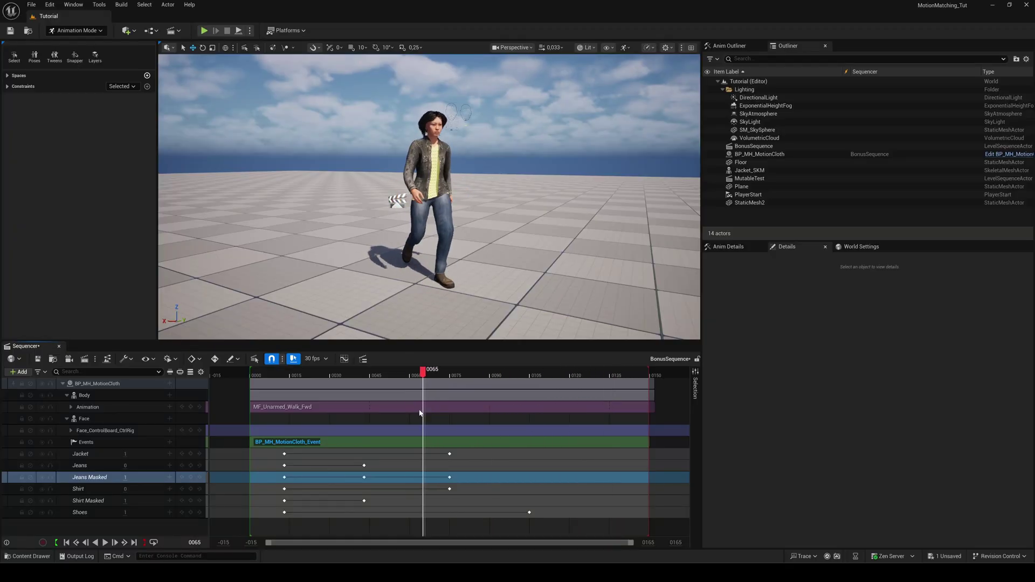
pyautogui.moveTo(322, 426); pyautogui.dragTo(250, 445)
pyautogui.click(106, 543)
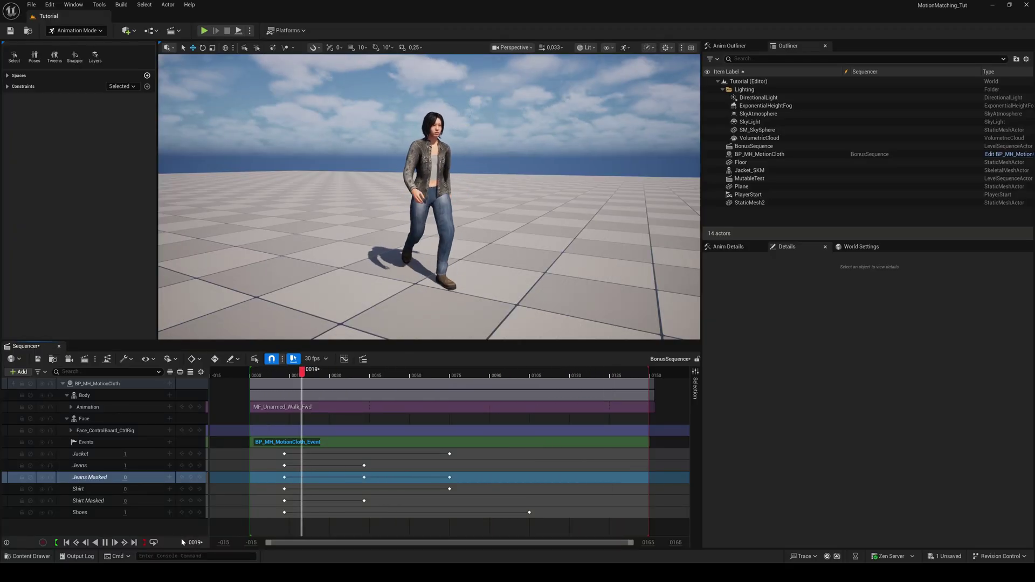